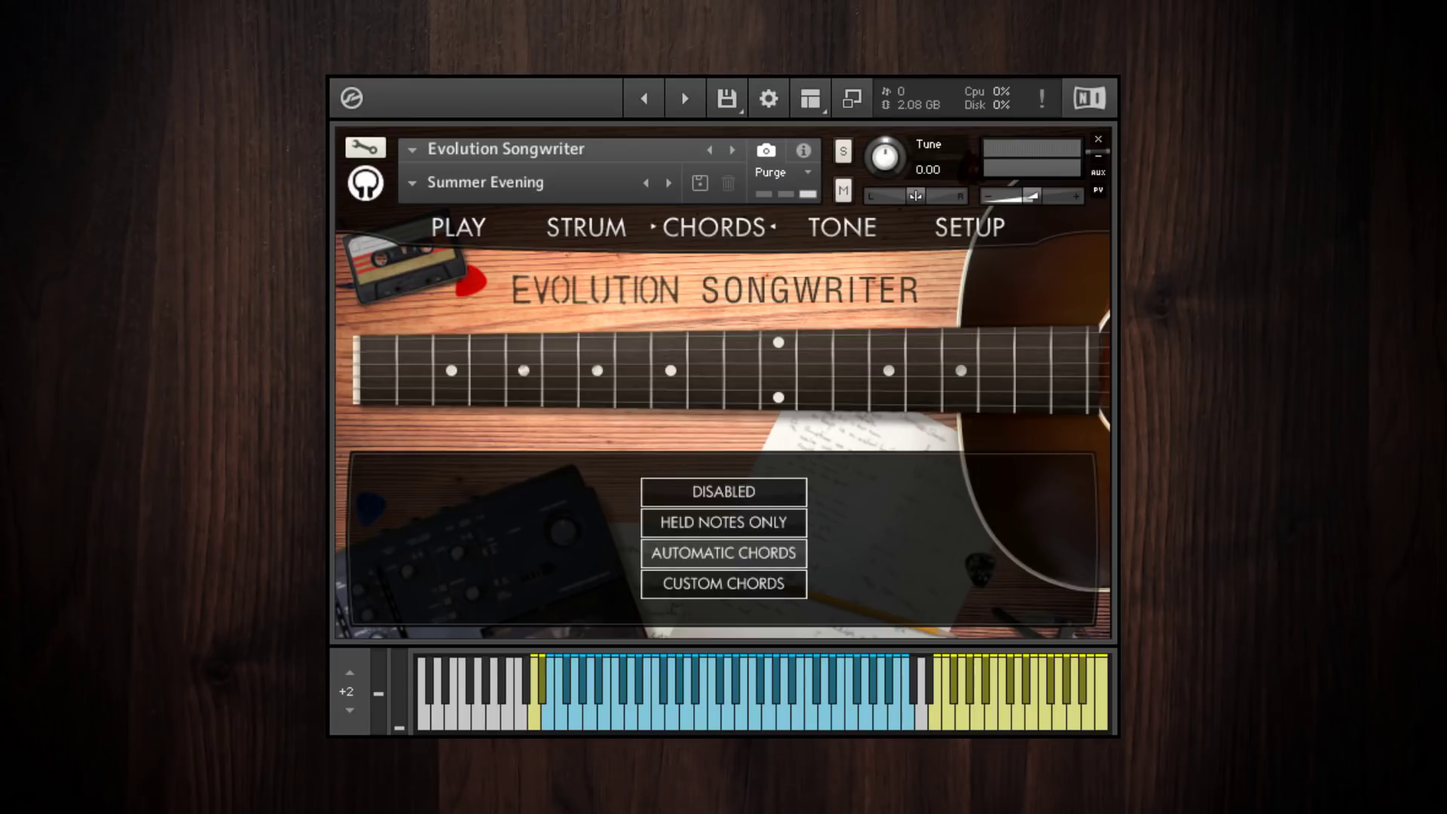
Set up the strum pattern grid with sixteenth-note division, 4 beats per measure and a length of 1.
{"action": "left_click", "coordinate": [603, 240]}
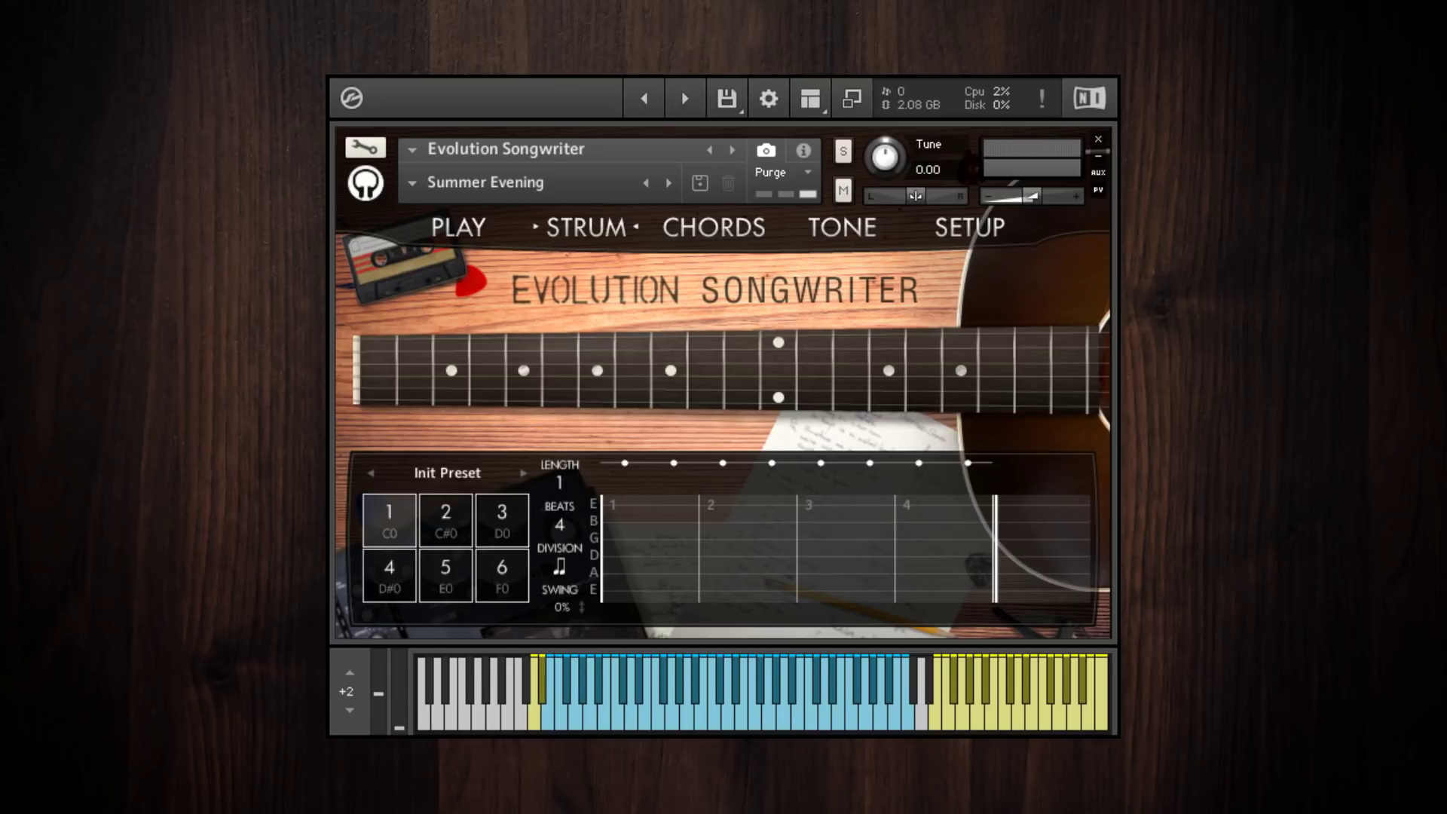
{"action": "left_click", "coordinate": [563, 567]}
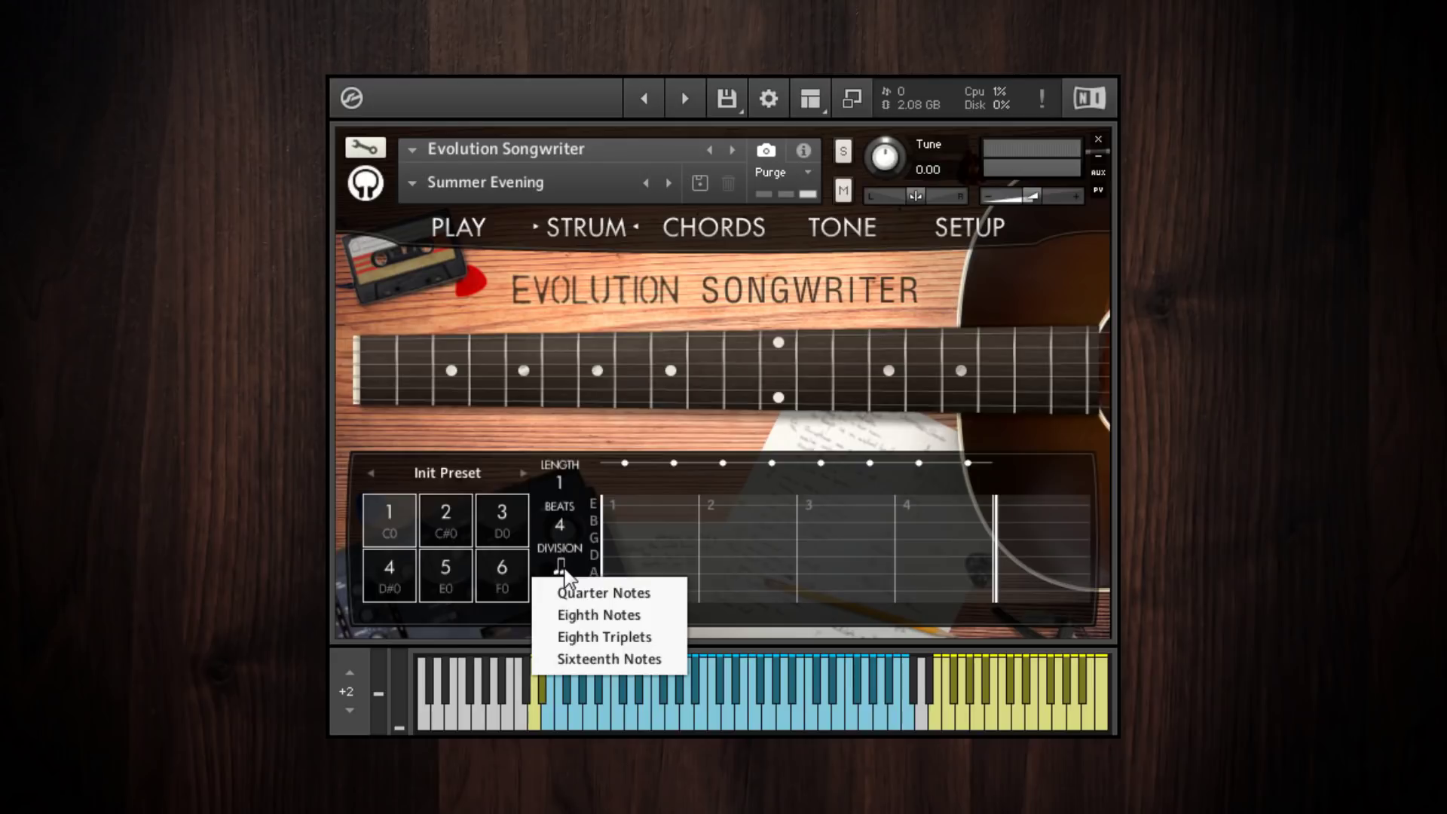
{"action": "left_click", "coordinate": [632, 662]}
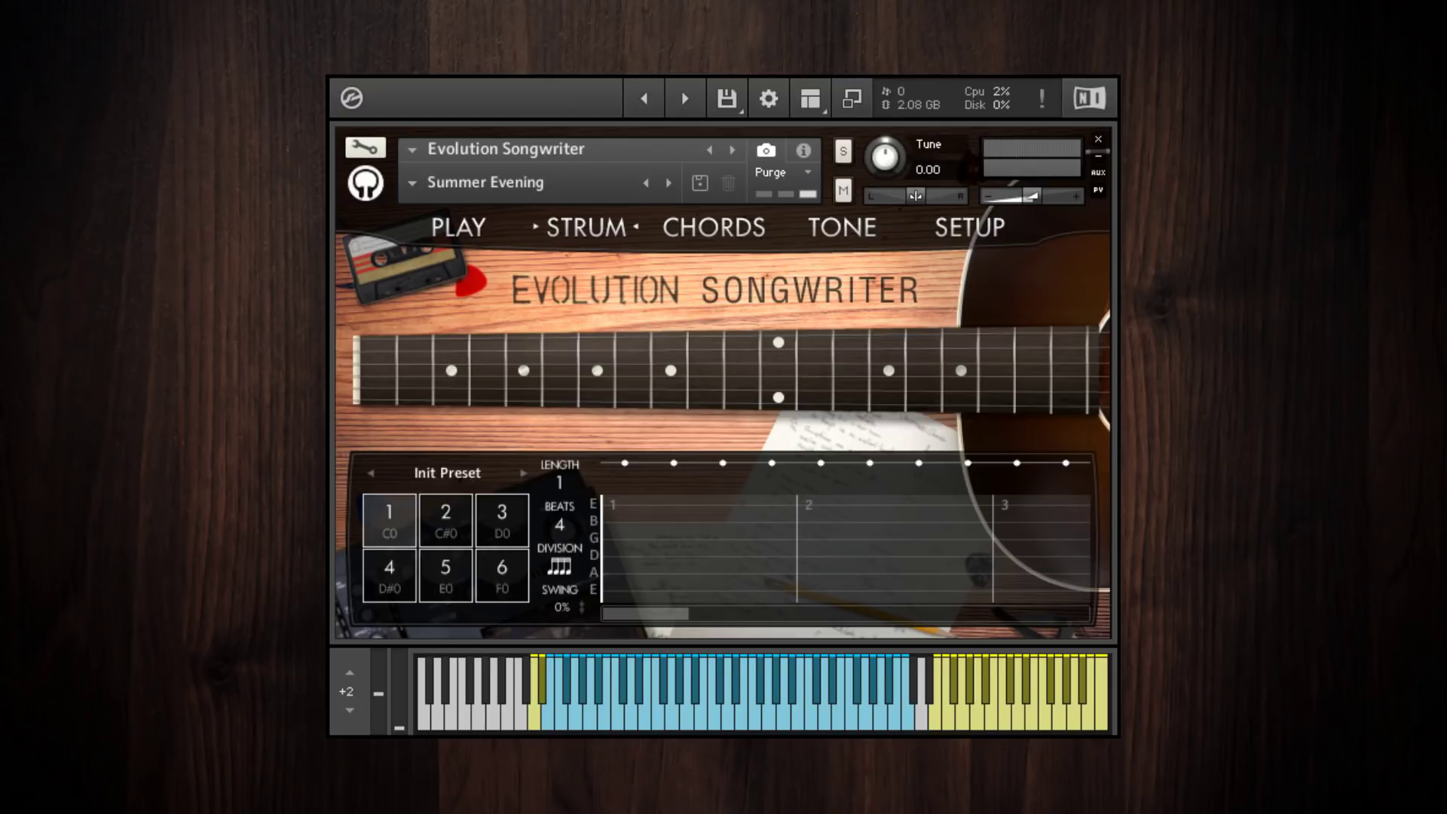
{"action": "left_click", "coordinate": [559, 525]}
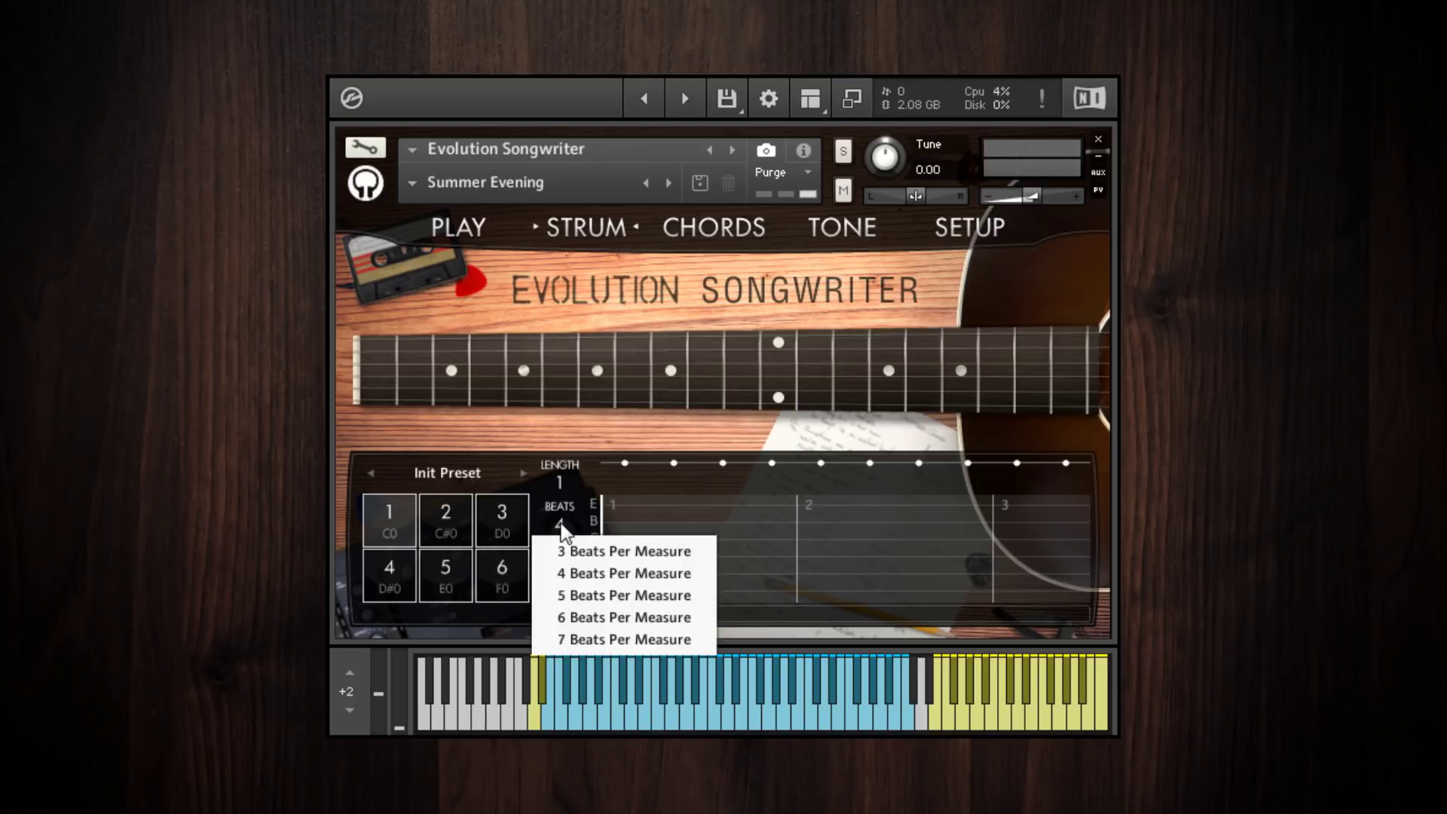
{"action": "left_click", "coordinate": [608, 574]}
{"action": "left_click", "coordinate": [561, 480]}
{"action": "left_click", "coordinate": [767, 520]}
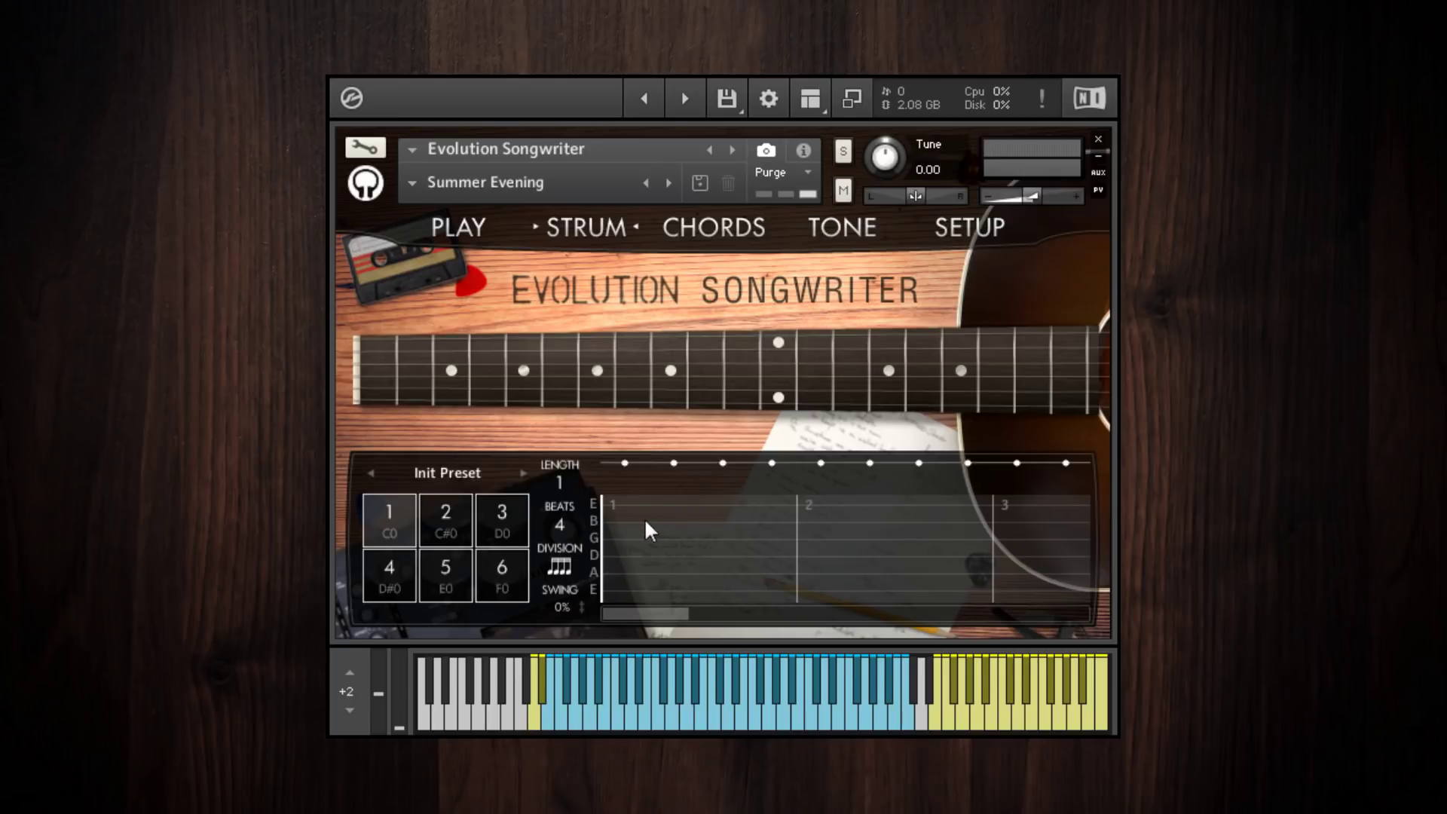
Add sustain strums on the first and fourth sixteenths of beat 1 and the third sixteenth of beat 2.
{"action": "left_click", "coordinate": [623, 463]}
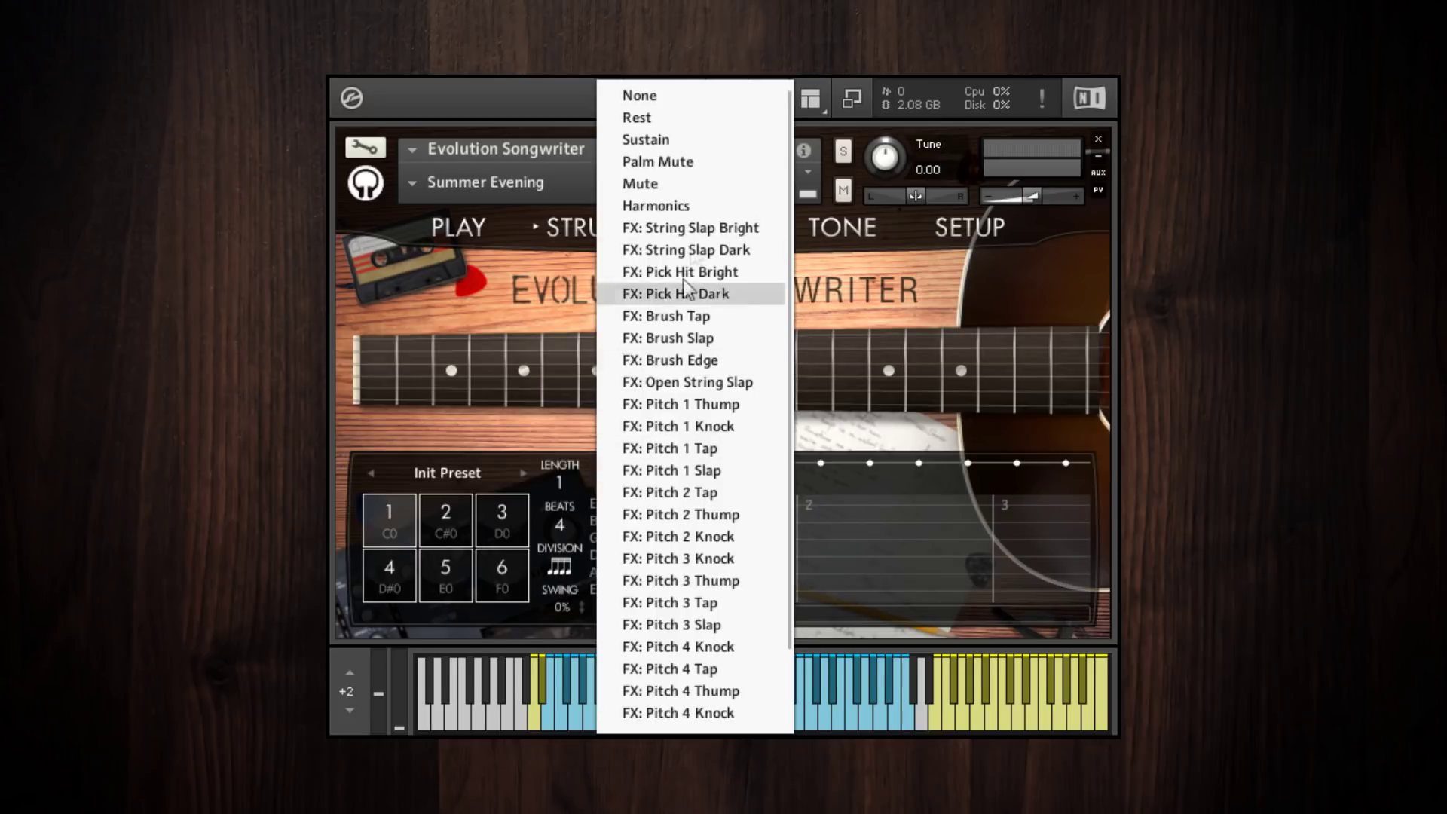
{"action": "left_click", "coordinate": [676, 140]}
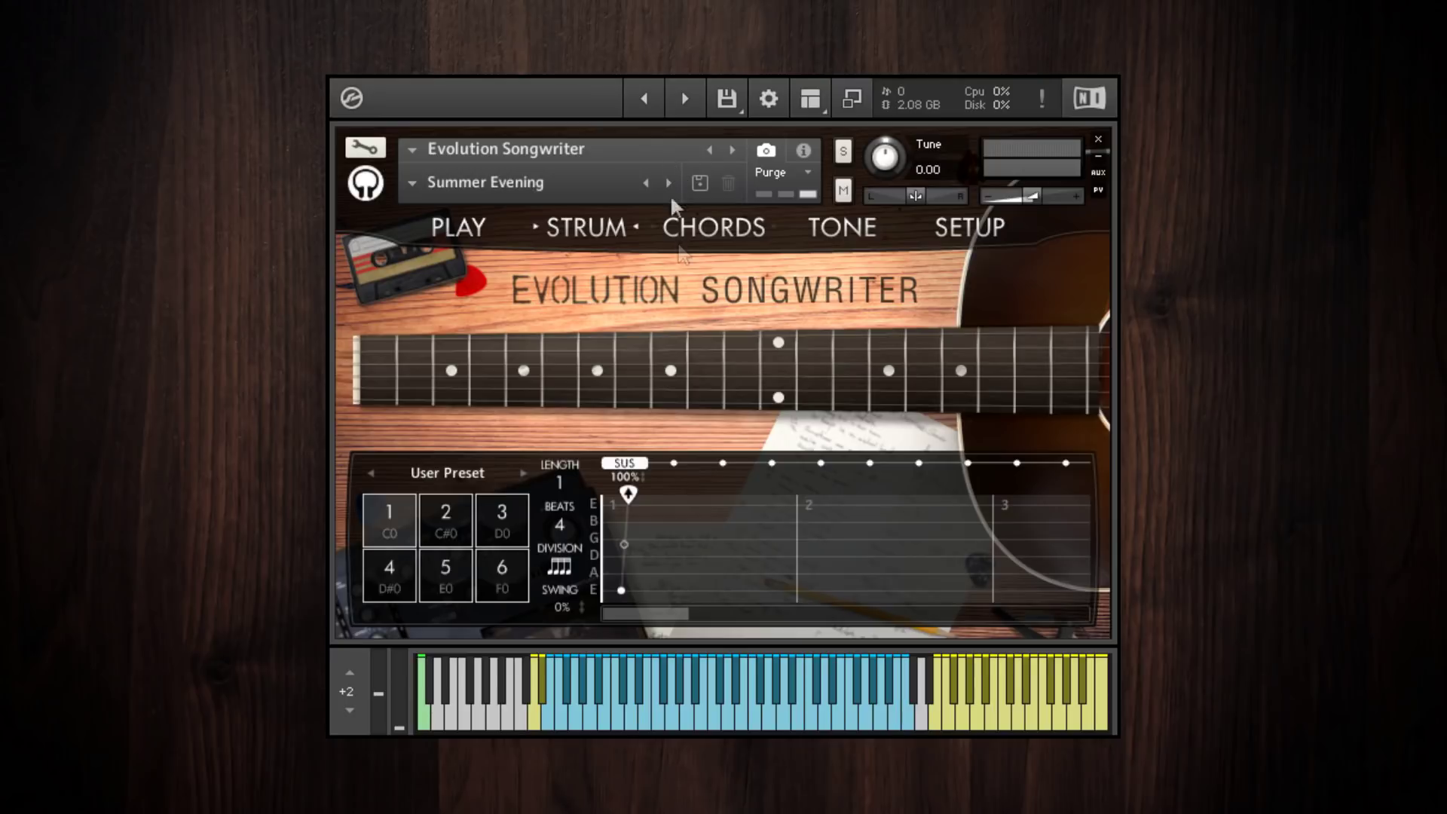
{"action": "left_click", "coordinate": [771, 463]}
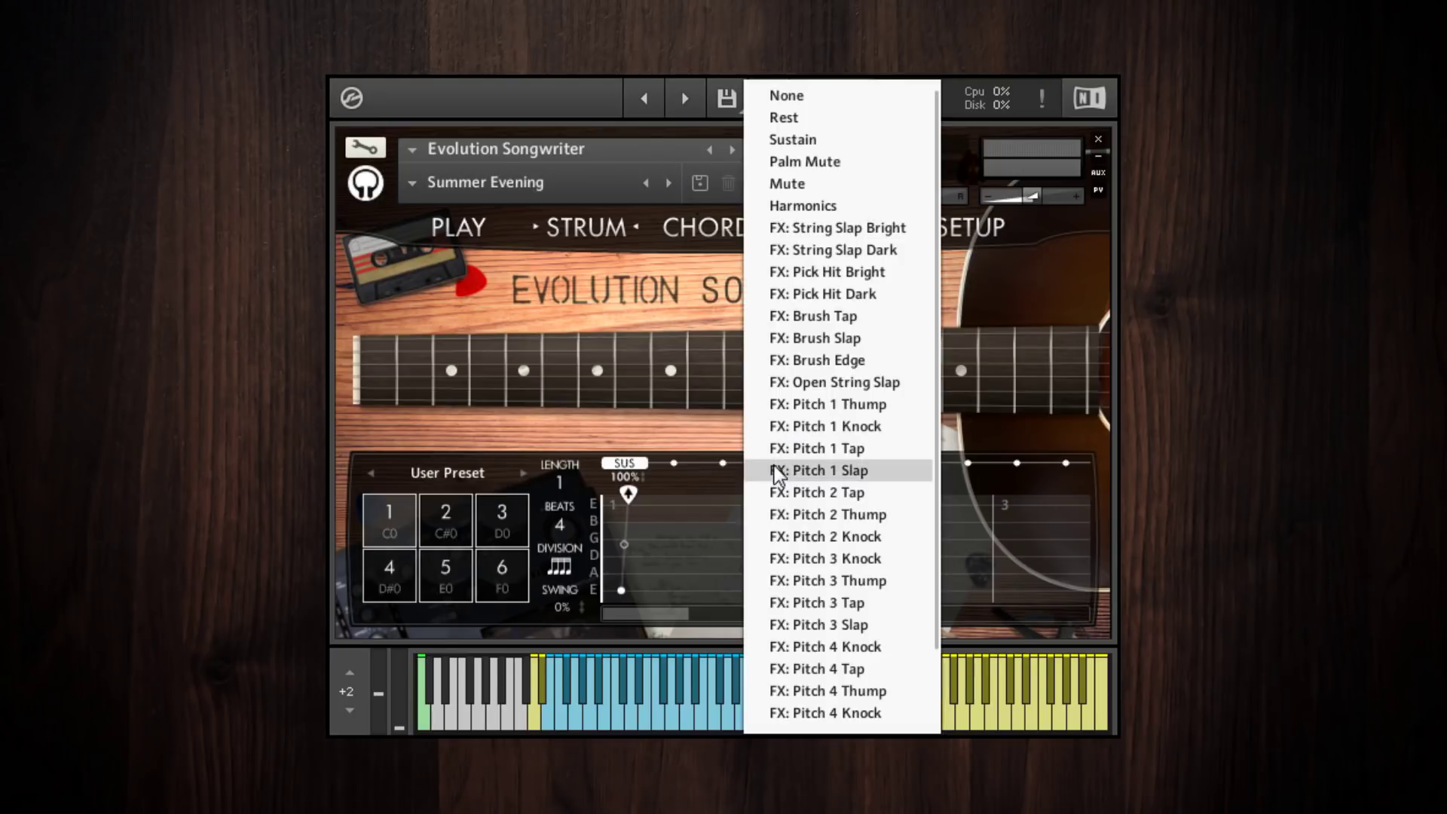
{"action": "left_click", "coordinate": [814, 143]}
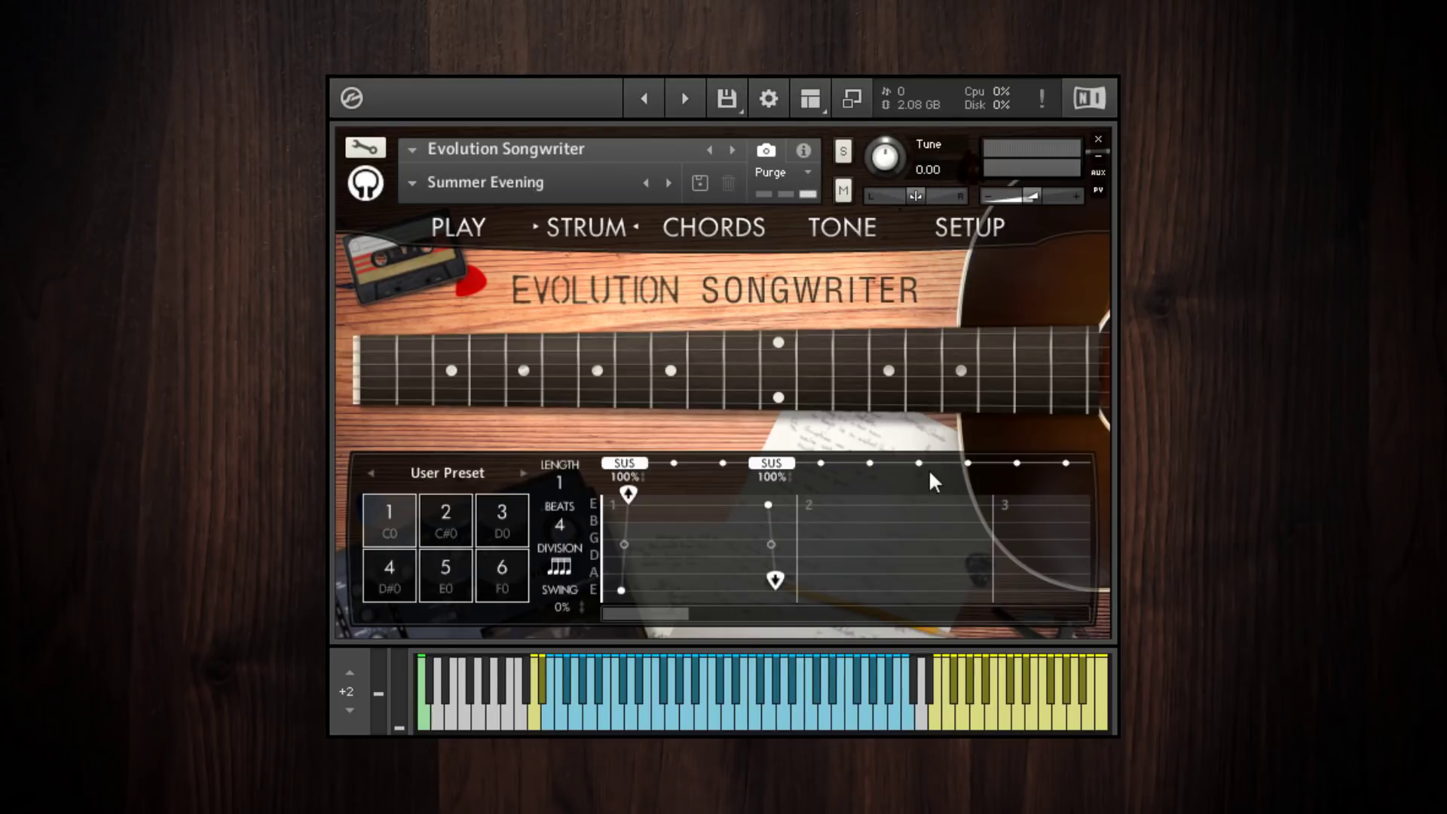
{"action": "left_click", "coordinate": [918, 463]}
{"action": "left_click", "coordinate": [992, 142]}
Add sustain strums on the third sixteenth of beat 3 and the first sixteenth of beat 4.
{"action": "left_click_drag", "start_coordinate": [661, 622], "coordinate": [1040, 522]}
{"action": "left_click", "coordinate": [875, 461]}
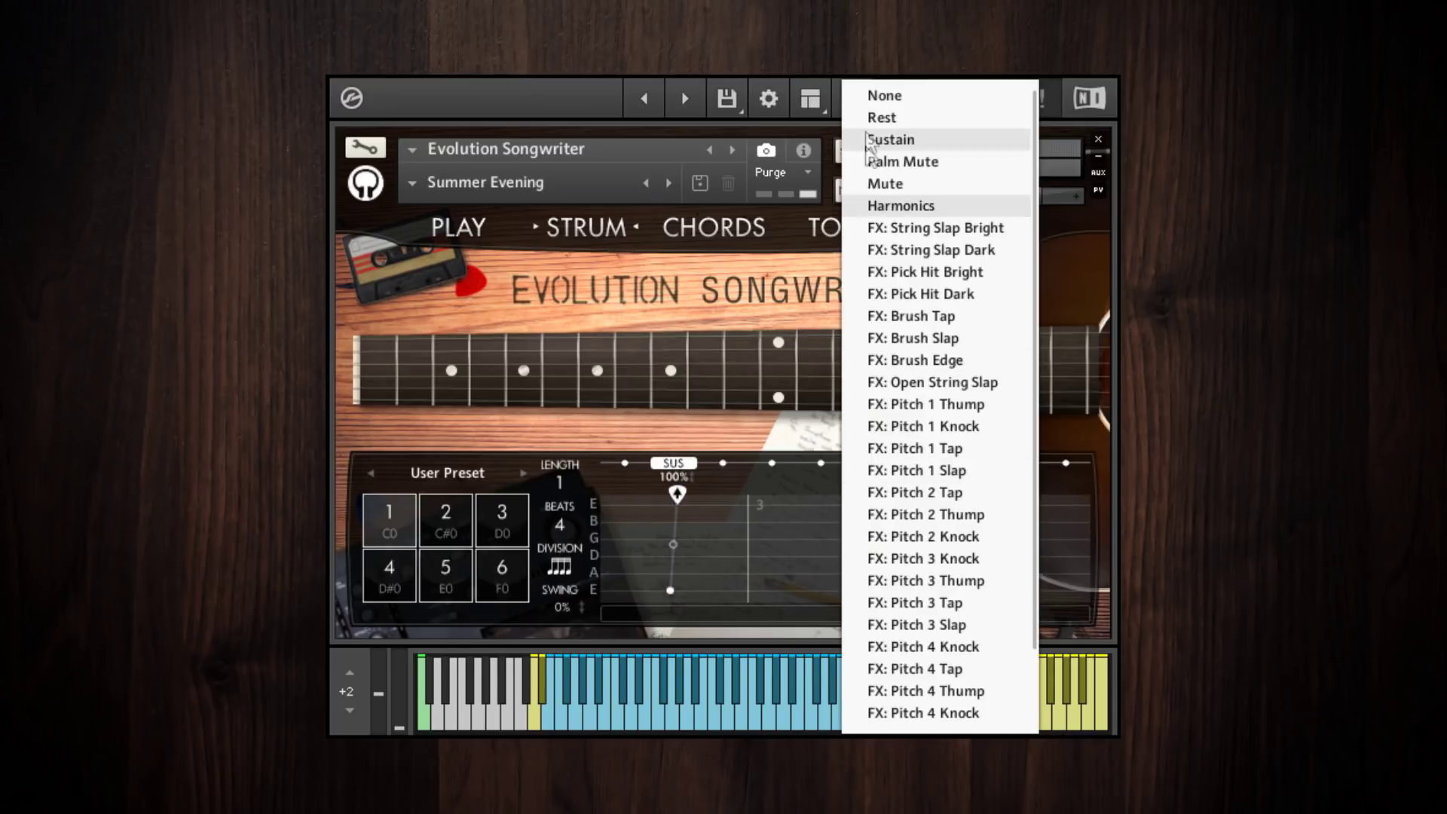
{"action": "left_click", "coordinate": [882, 139]}
{"action": "left_click", "coordinate": [966, 463]}
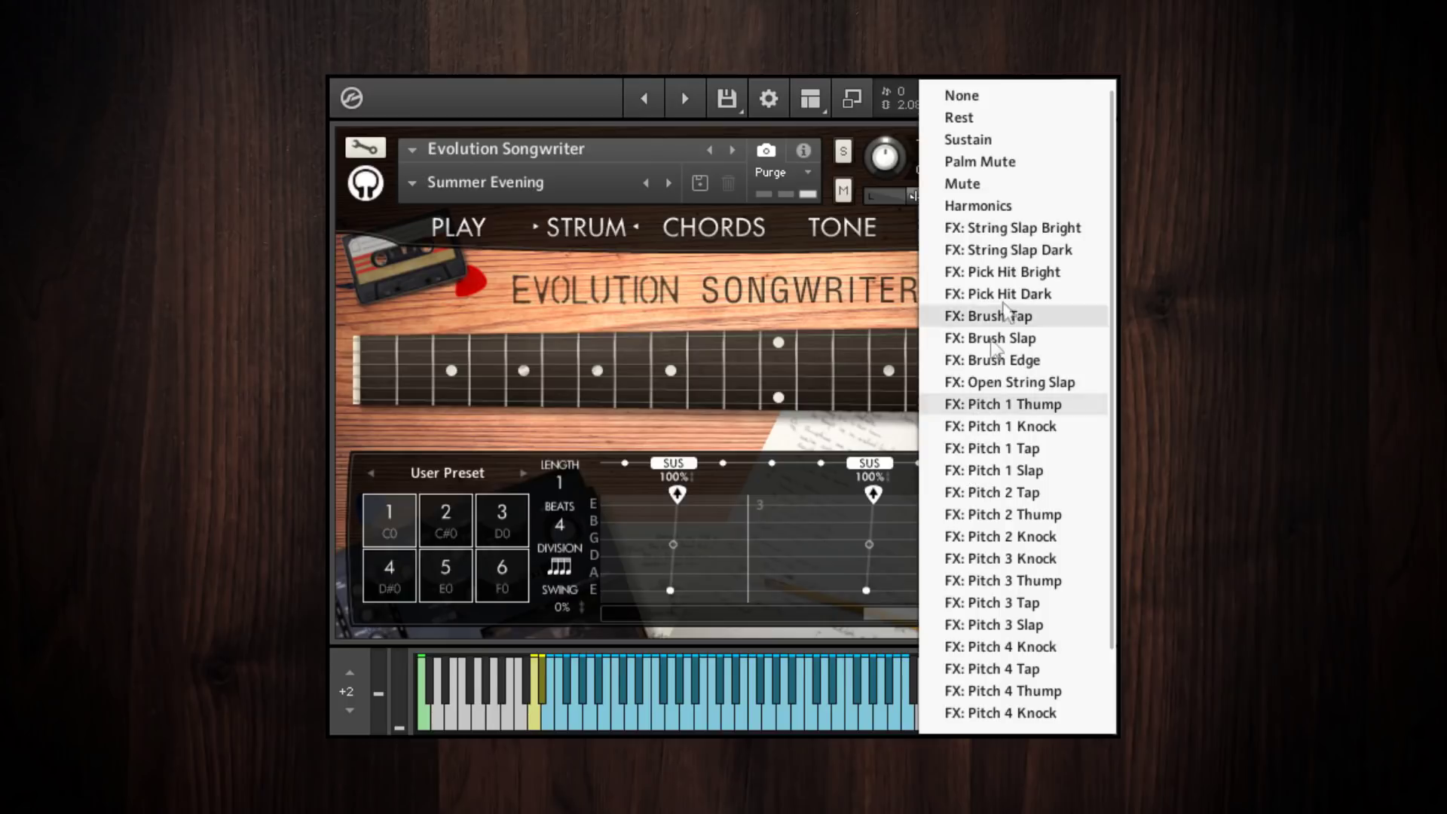
{"action": "left_click", "coordinate": [986, 142]}
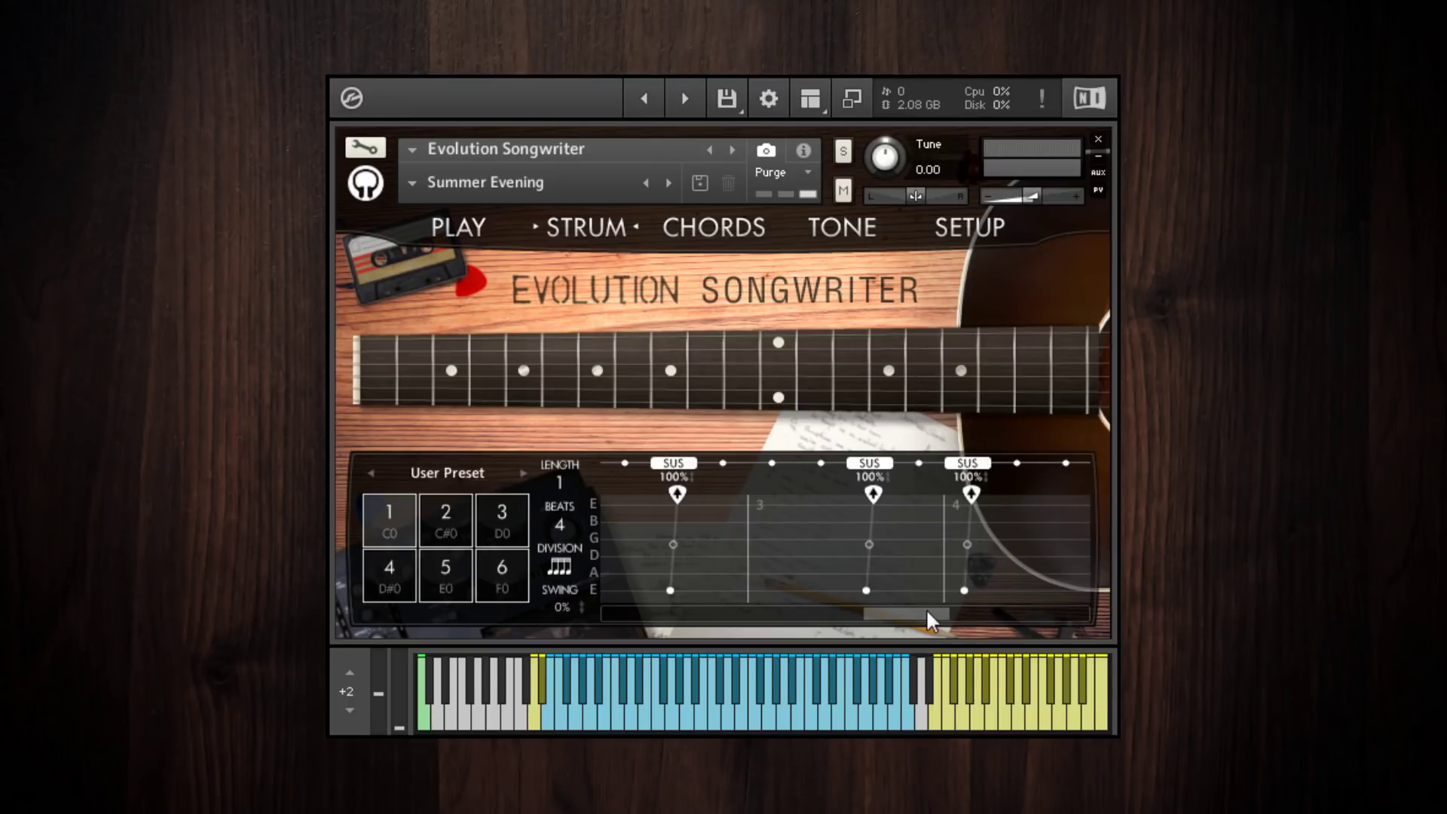
Shorten the strums on beat 1's fourth and beat 2's third sixteenths to the D string, and beat 3's third sixteenth to the G string.
{"action": "left_click_drag", "start_coordinate": [927, 612], "coordinate": [539, 618]}
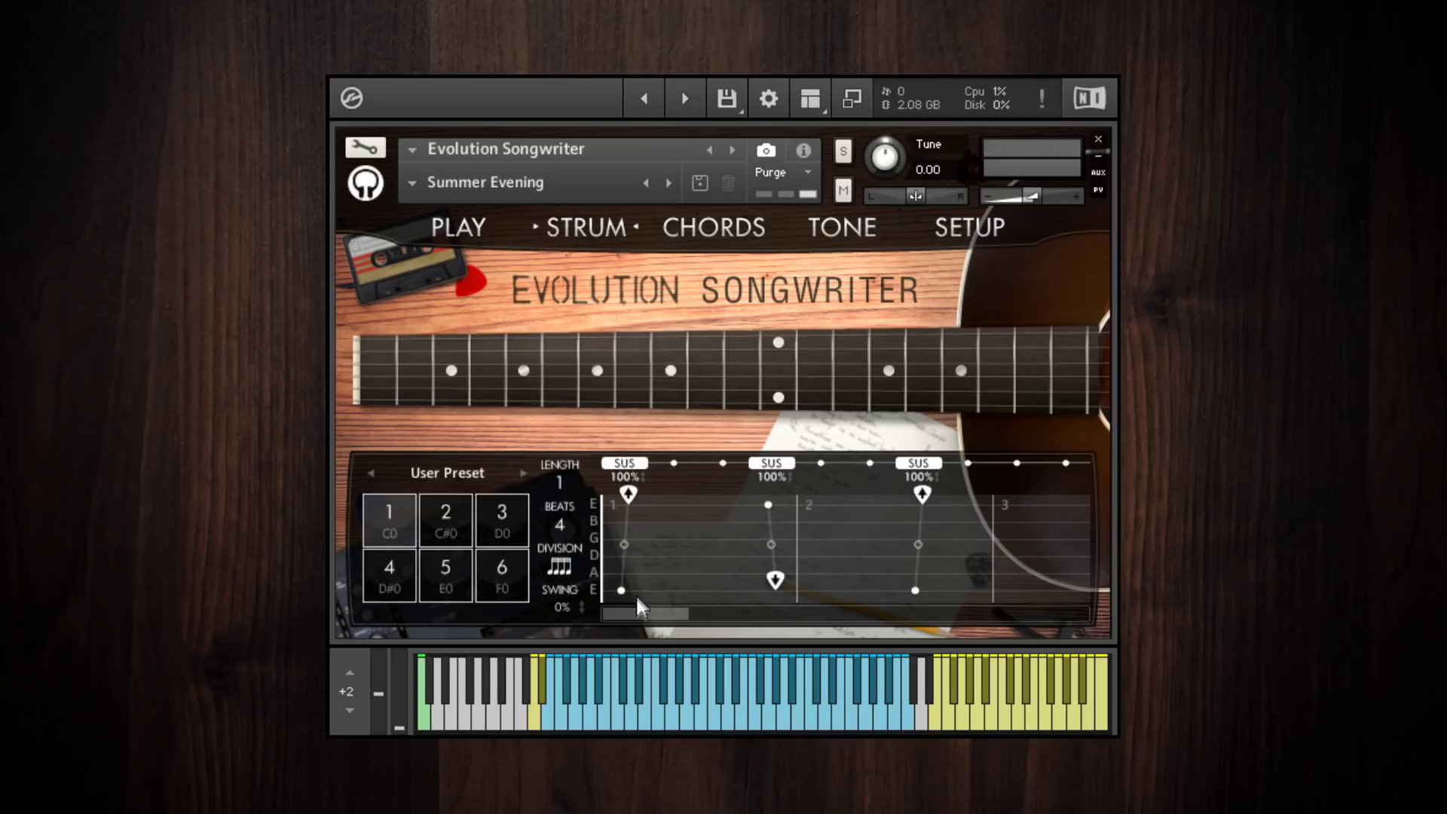
{"action": "mouse_move", "coordinate": [653, 609]}
{"action": "left_mouse_down"}
{"action": "mouse_move", "coordinate": [813, 604]}
{"action": "mouse_move", "coordinate": [656, 609]}
{"action": "left_mouse_up"}
{"action": "left_click_drag", "start_coordinate": [657, 608], "coordinate": [651, 611]}
{"action": "left_click_drag", "start_coordinate": [776, 578], "coordinate": [776, 545]}
{"action": "left_click_drag", "start_coordinate": [922, 492], "coordinate": [921, 547]}
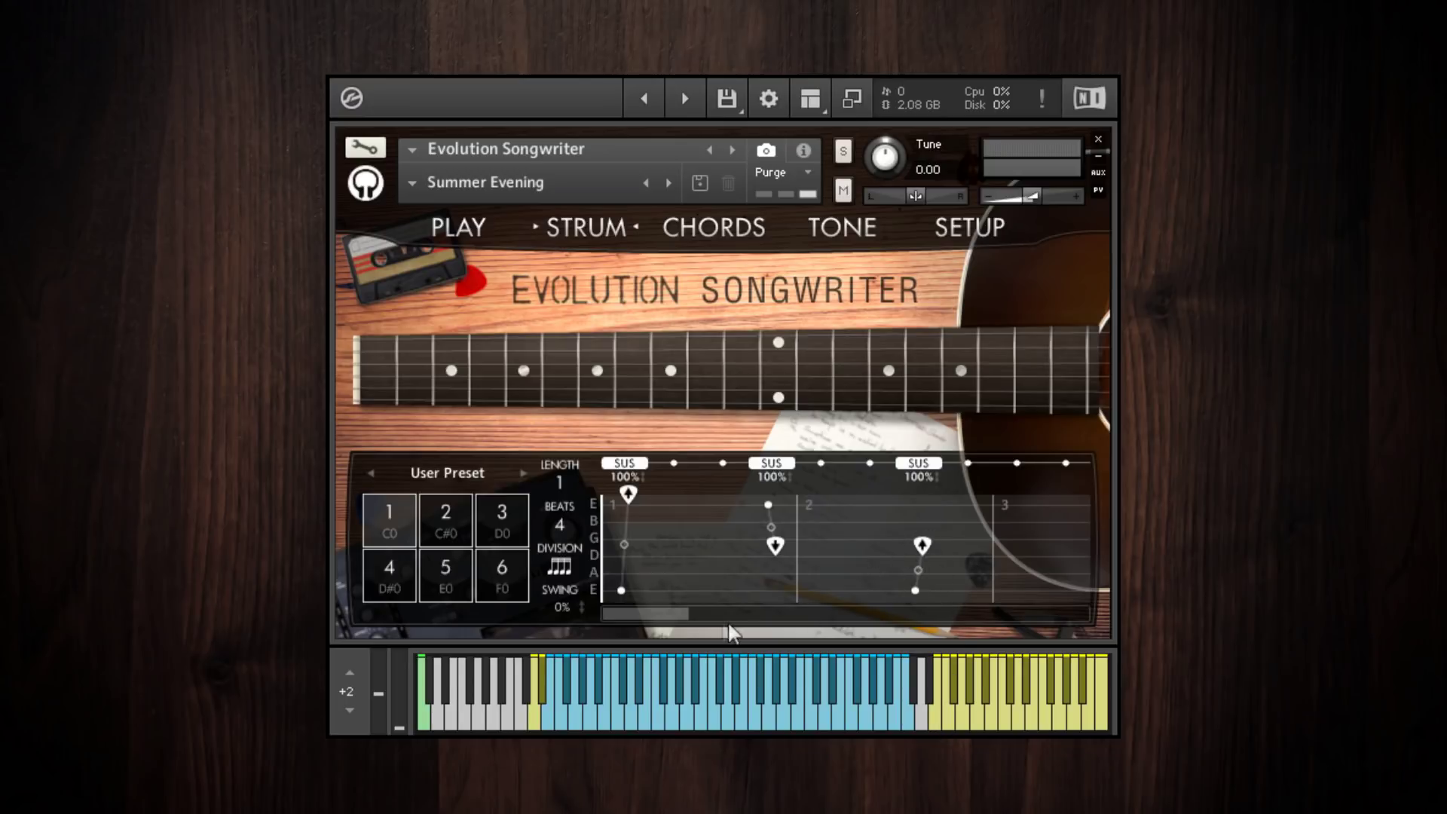
{"action": "mouse_move", "coordinate": [668, 614]}
{"action": "left_mouse_down"}
{"action": "mouse_move", "coordinate": [996, 581]}
{"action": "mouse_move", "coordinate": [1040, 595]}
{"action": "left_mouse_up"}
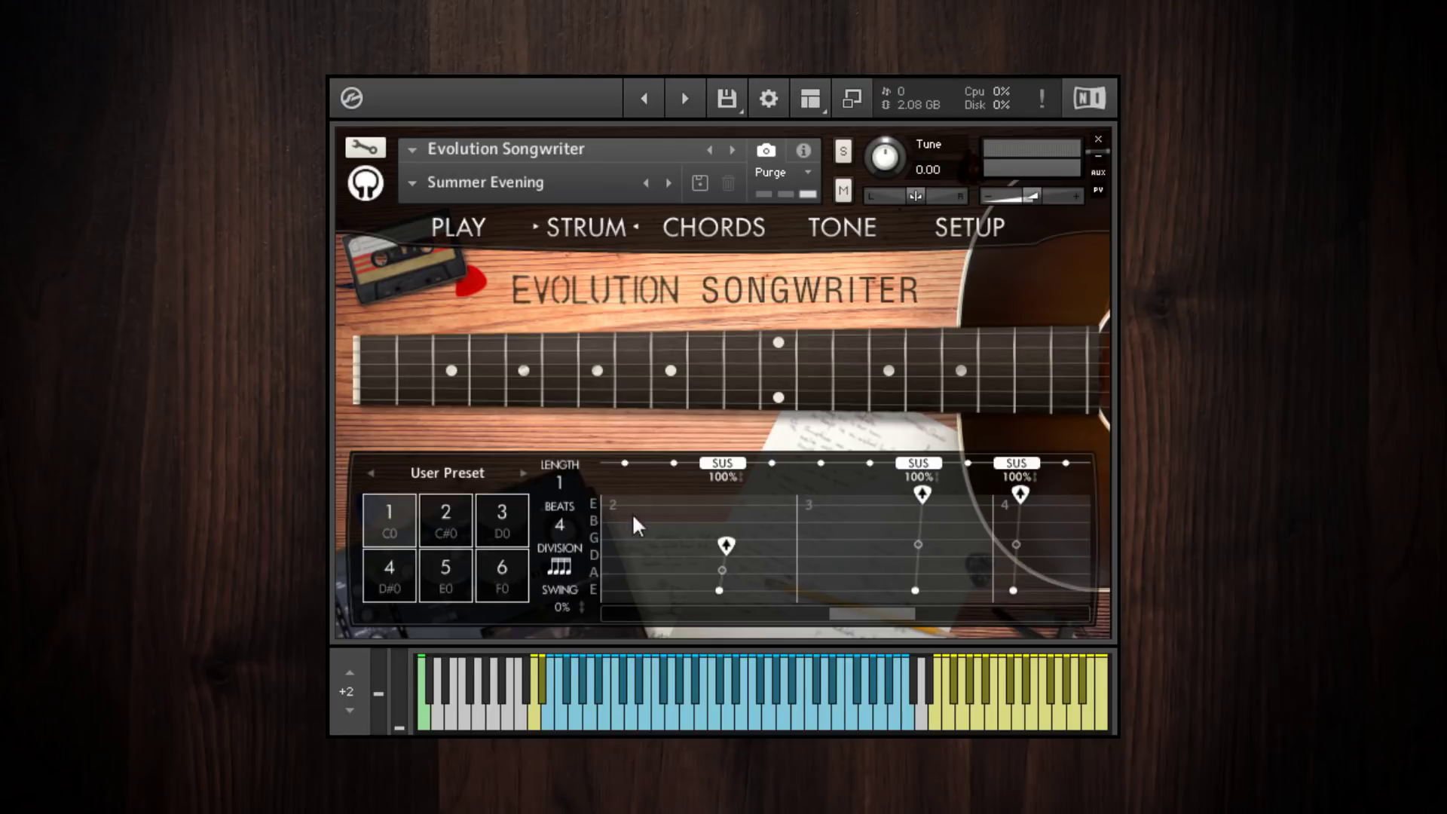
{"action": "left_click_drag", "start_coordinate": [922, 511], "coordinate": [922, 528]}
{"action": "left_click_drag", "start_coordinate": [901, 612], "coordinate": [1059, 613]}
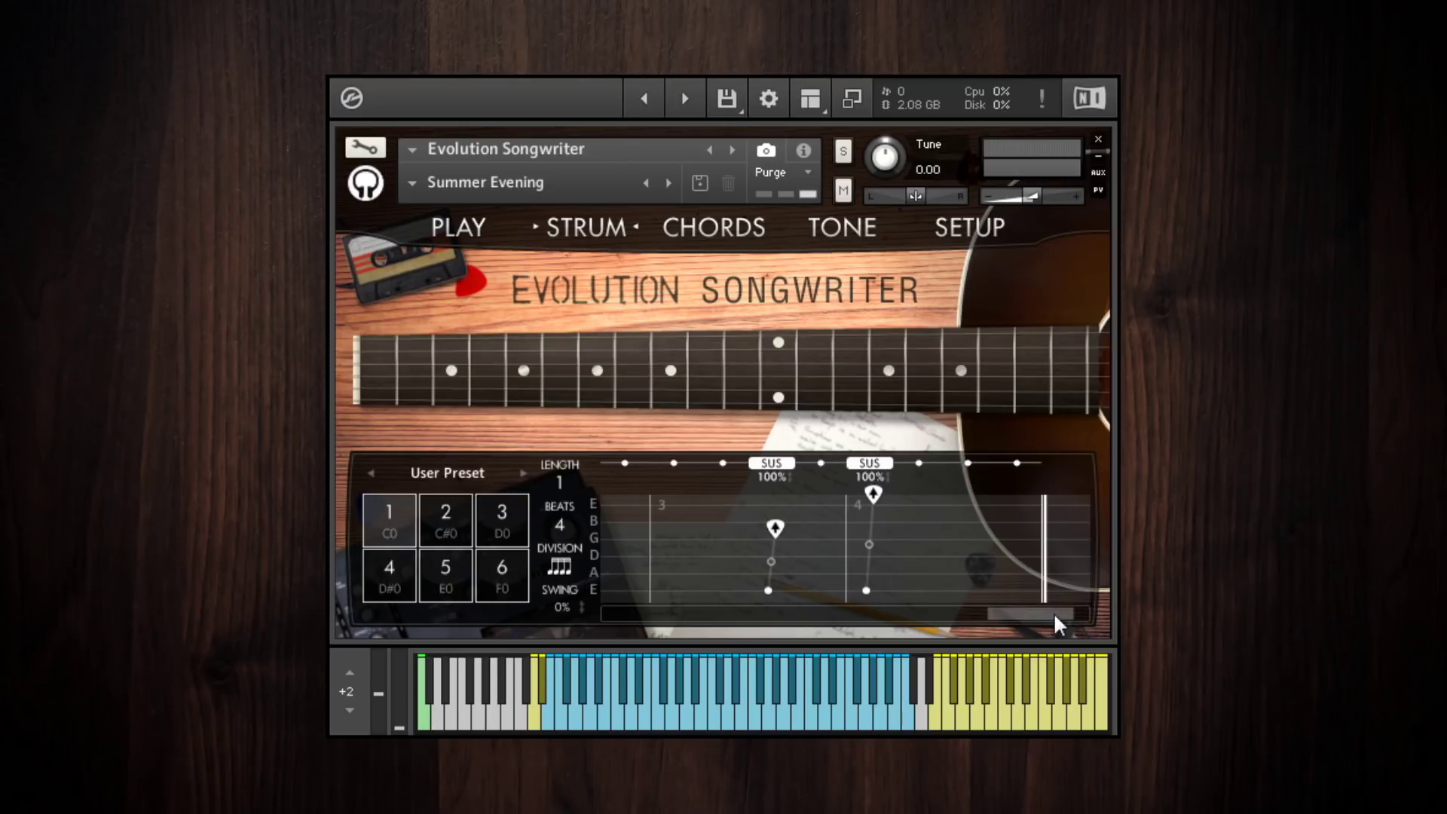
Put a rest on the first sixteenth of beat 2 and replace it with FX: String Slap Bright.
{"action": "left_click_drag", "start_coordinate": [1055, 615], "coordinate": [444, 589]}
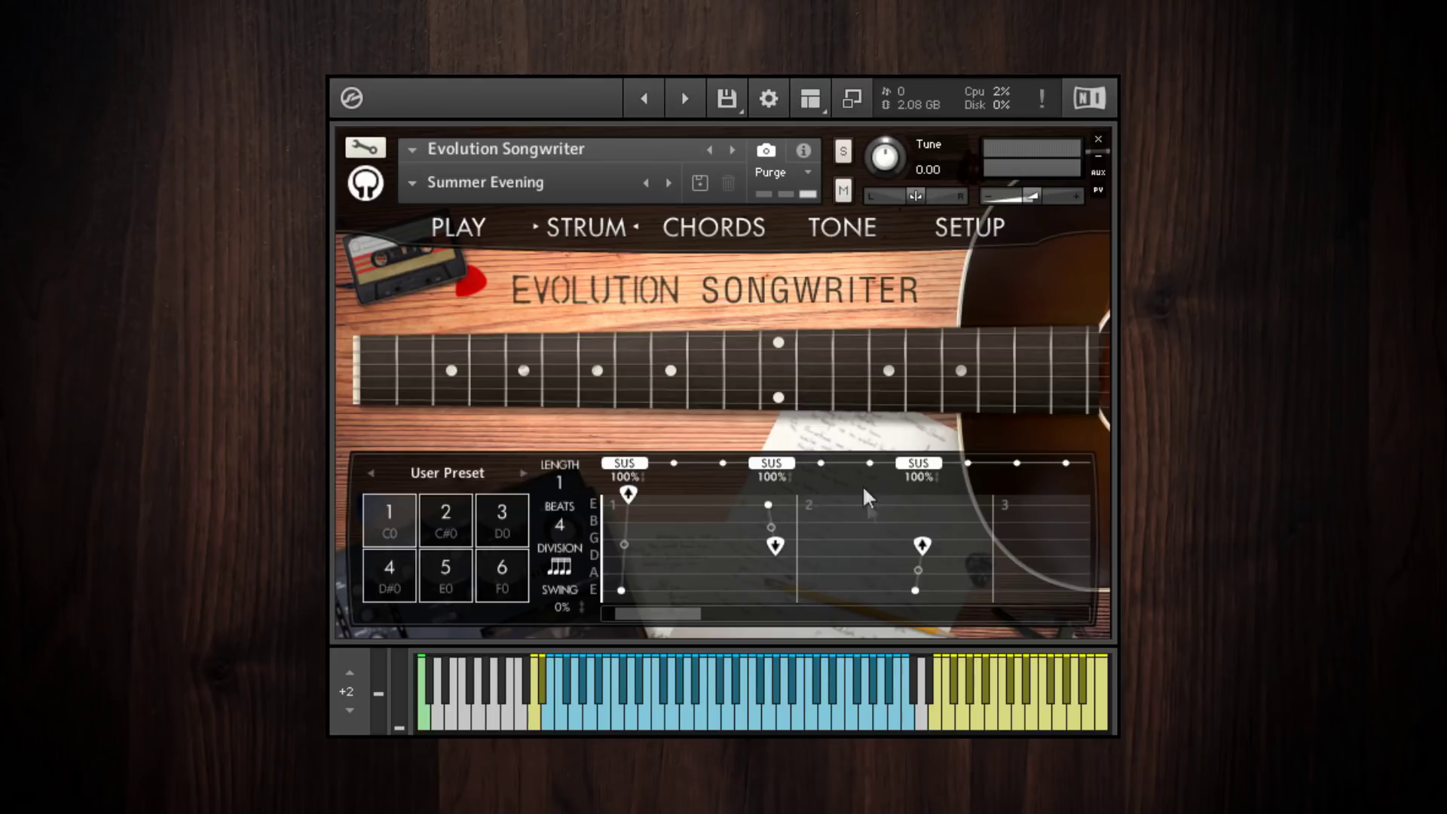
{"action": "left_click", "coordinate": [820, 464]}
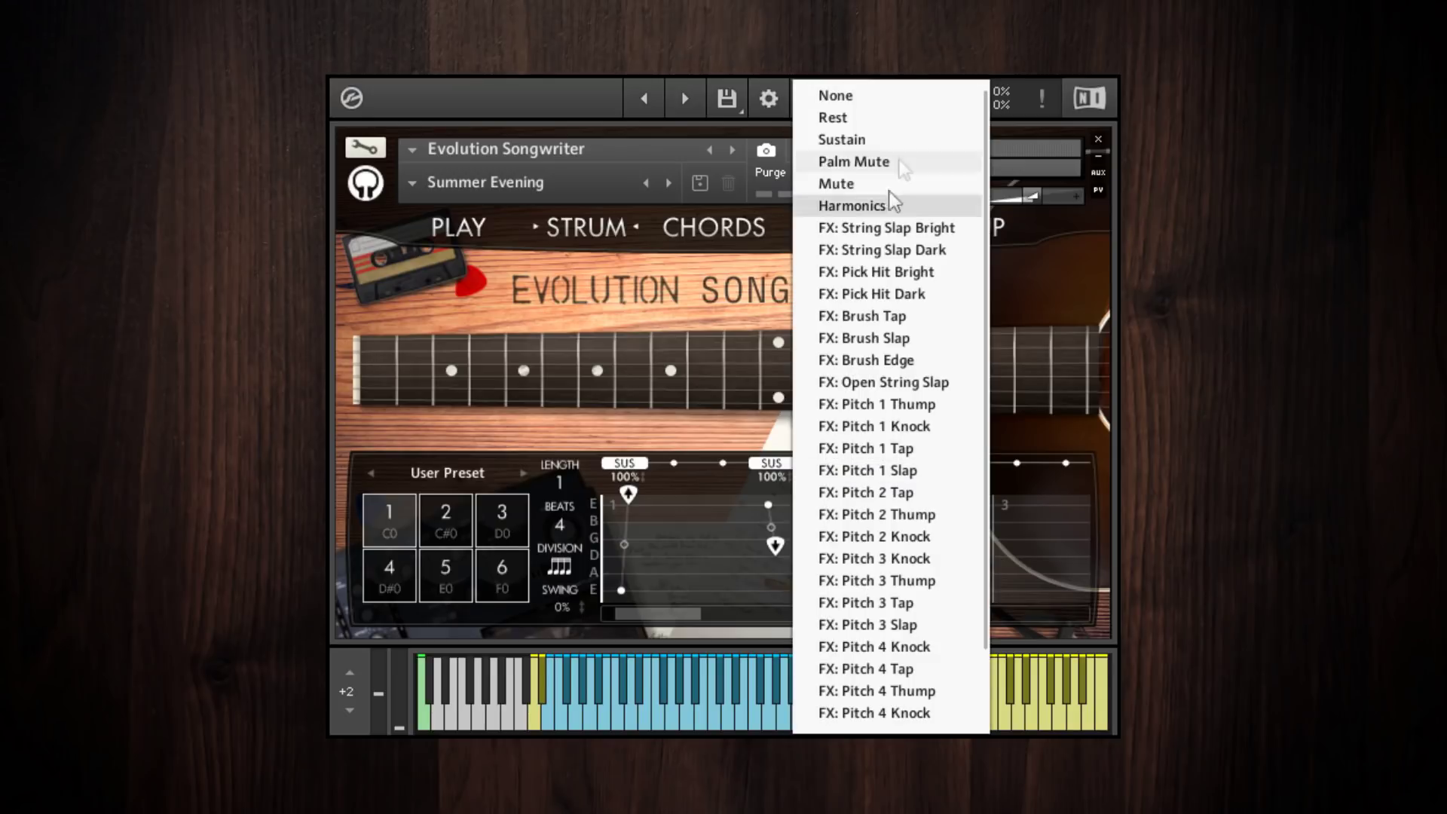
{"action": "left_click", "coordinate": [864, 117]}
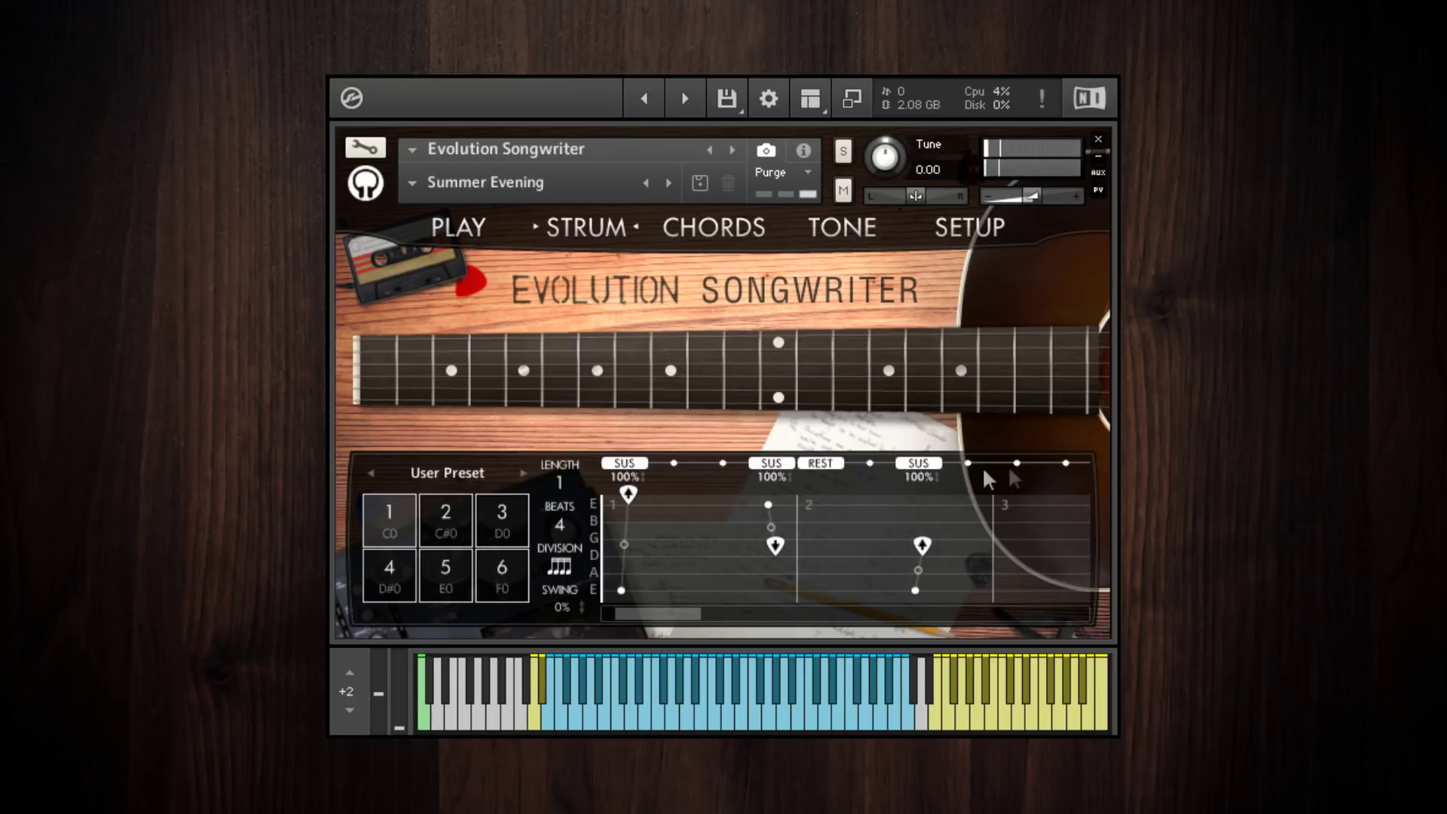
{"action": "left_click", "coordinate": [811, 465]}
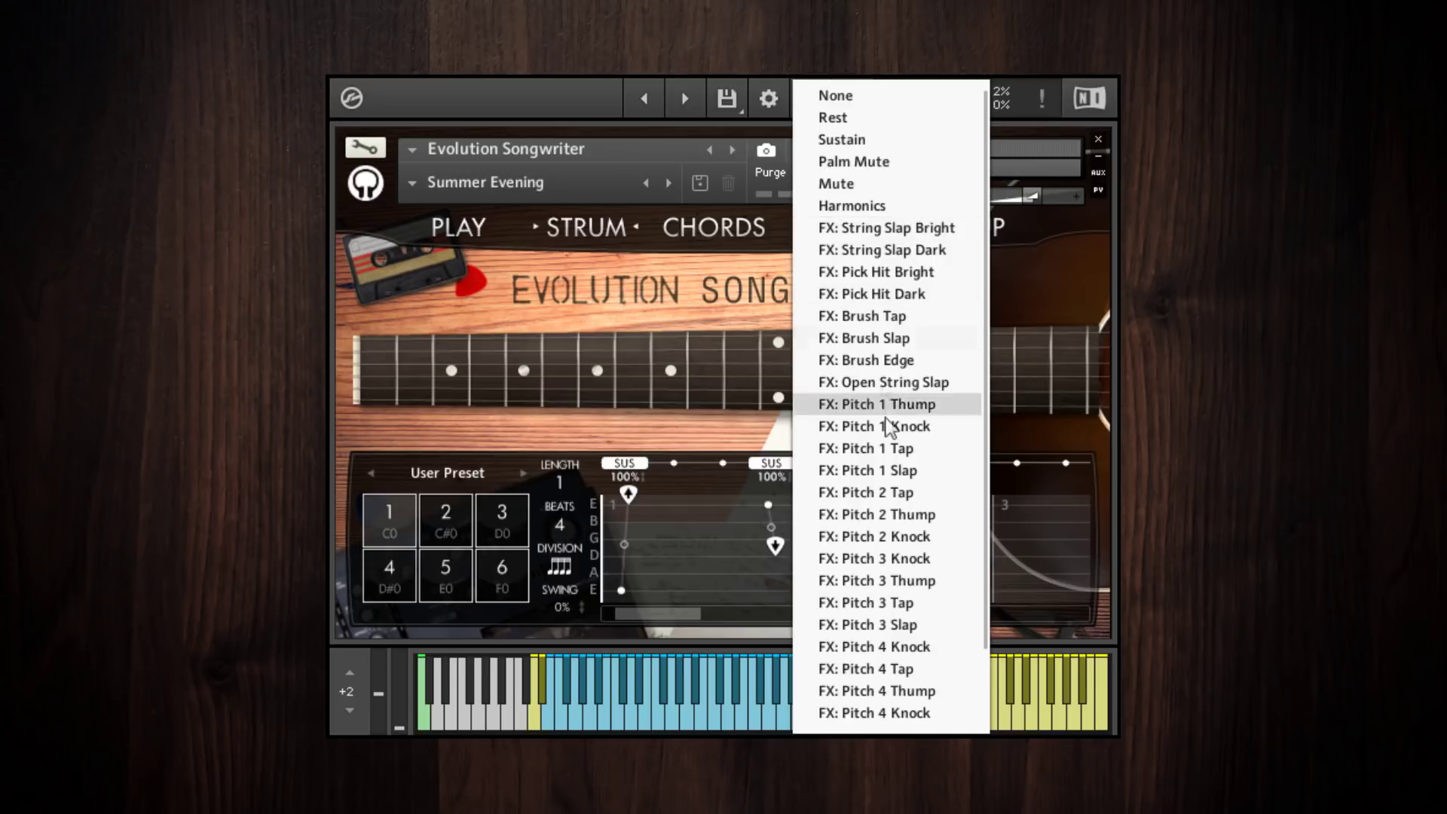
{"action": "left_click", "coordinate": [880, 229]}
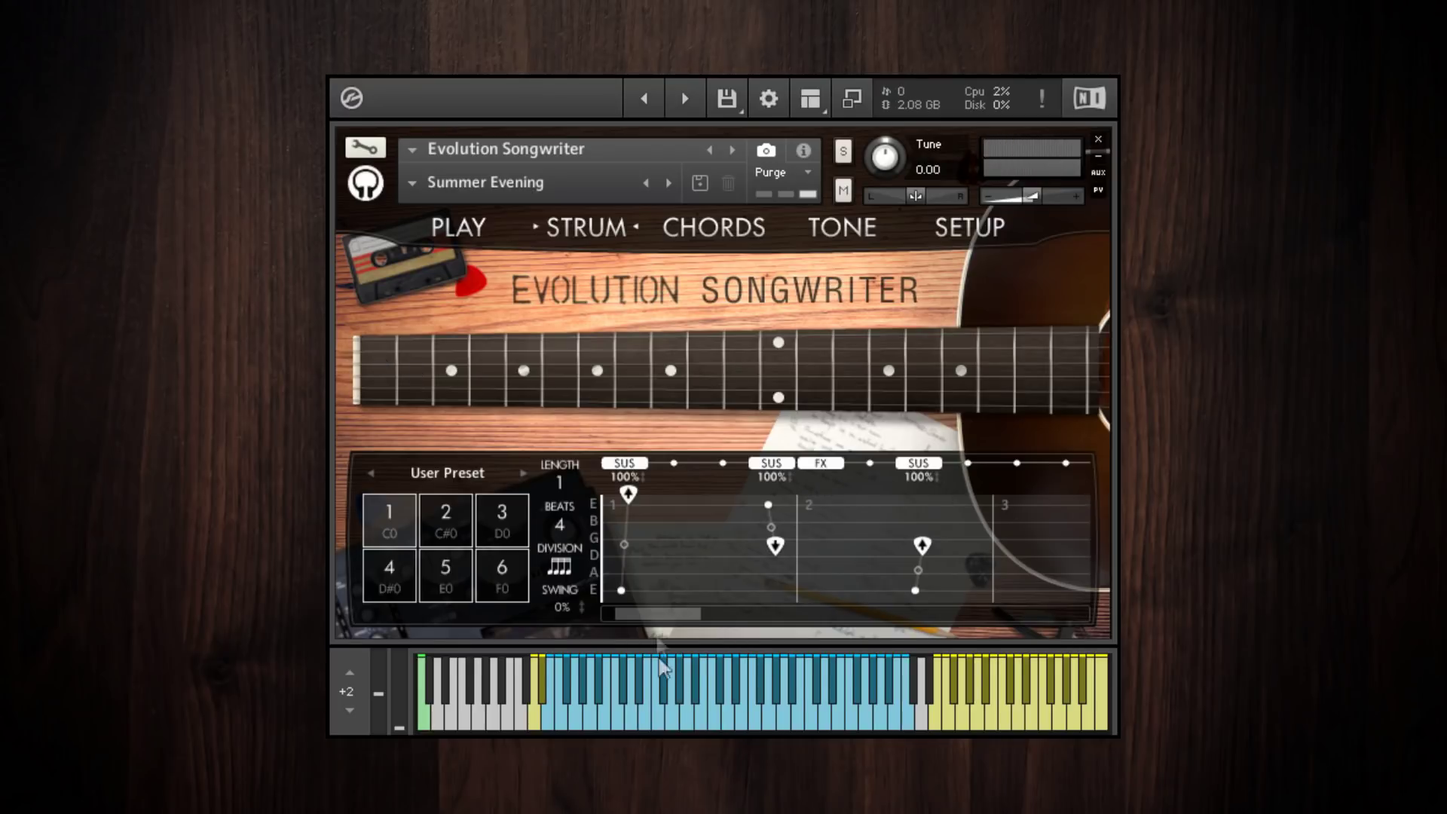
Set the strum velocities to 86% on beat 1's fourth sixteenth, 62% on the third sixteenths of beats 2 and 3, and 95% on beat 4.
{"action": "mouse_move", "coordinate": [662, 613]}
{"action": "left_mouse_down"}
{"action": "mouse_move", "coordinate": [817, 616]}
{"action": "mouse_move", "coordinate": [870, 595]}
{"action": "mouse_move", "coordinate": [670, 589]}
{"action": "left_mouse_up"}
{"action": "left_click", "coordinate": [627, 494]}
{"action": "left_click_drag", "start_coordinate": [919, 477], "coordinate": [921, 546]}
{"action": "left_click_drag", "start_coordinate": [692, 611], "coordinate": [843, 594]}
{"action": "left_click", "coordinate": [824, 528]}
{"action": "left_click_drag", "start_coordinate": [825, 523], "coordinate": [824, 541]}
{"action": "left_click_drag", "start_coordinate": [920, 482], "coordinate": [920, 483]}
{"action": "left_click_drag", "start_coordinate": [996, 612], "coordinate": [478, 595]}
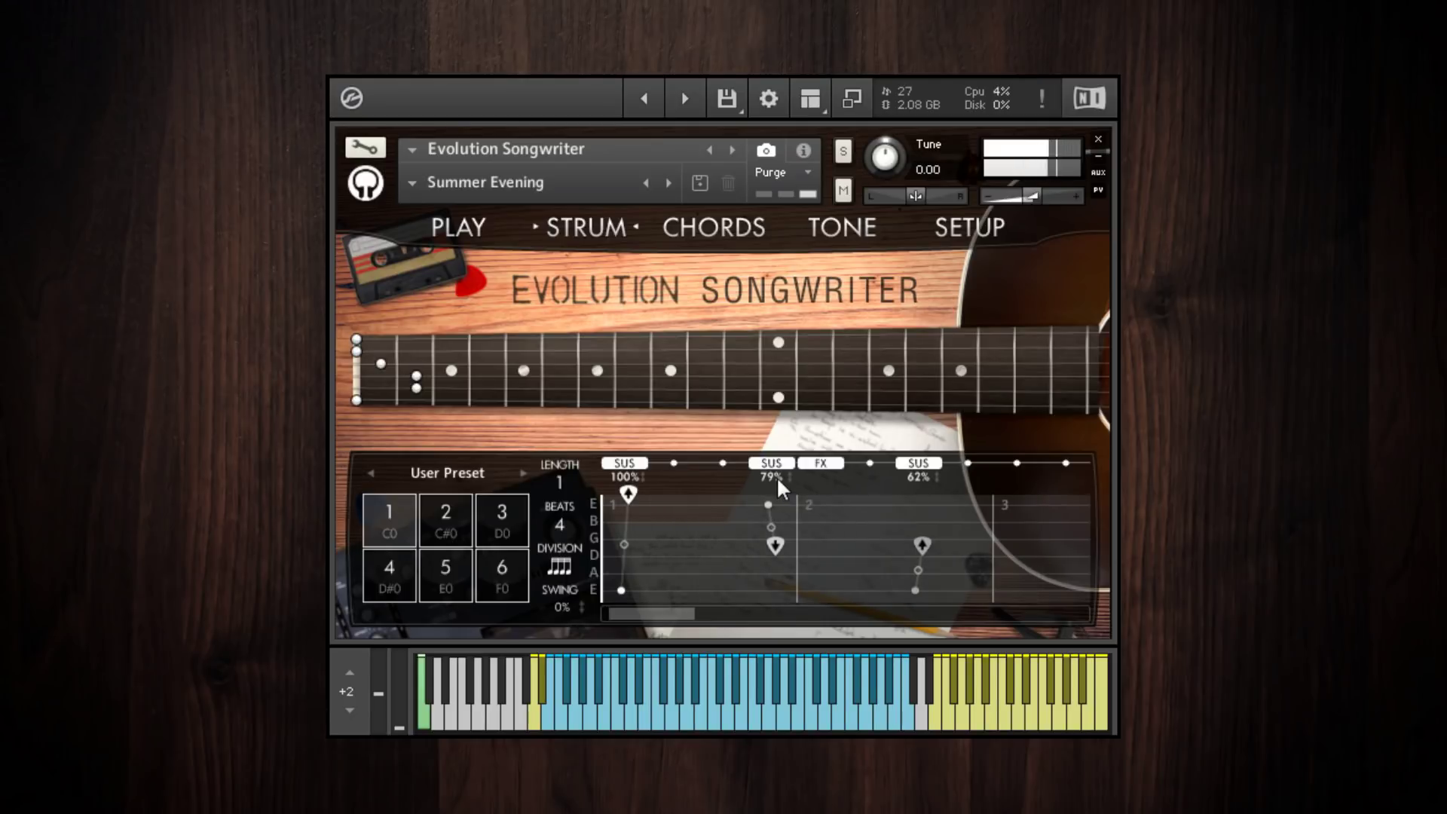
{"action": "mouse_move", "coordinate": [776, 476]}
{"action": "left_mouse_down"}
{"action": "mouse_move", "coordinate": [761, 474]}
{"action": "mouse_move", "coordinate": [776, 464]}
{"action": "left_mouse_up"}
Add a sustain strum on the second sixteenth of beat 3, ending at the D string with 51% velocity.
{"action": "left_click_drag", "start_coordinate": [635, 614], "coordinate": [1003, 610]}
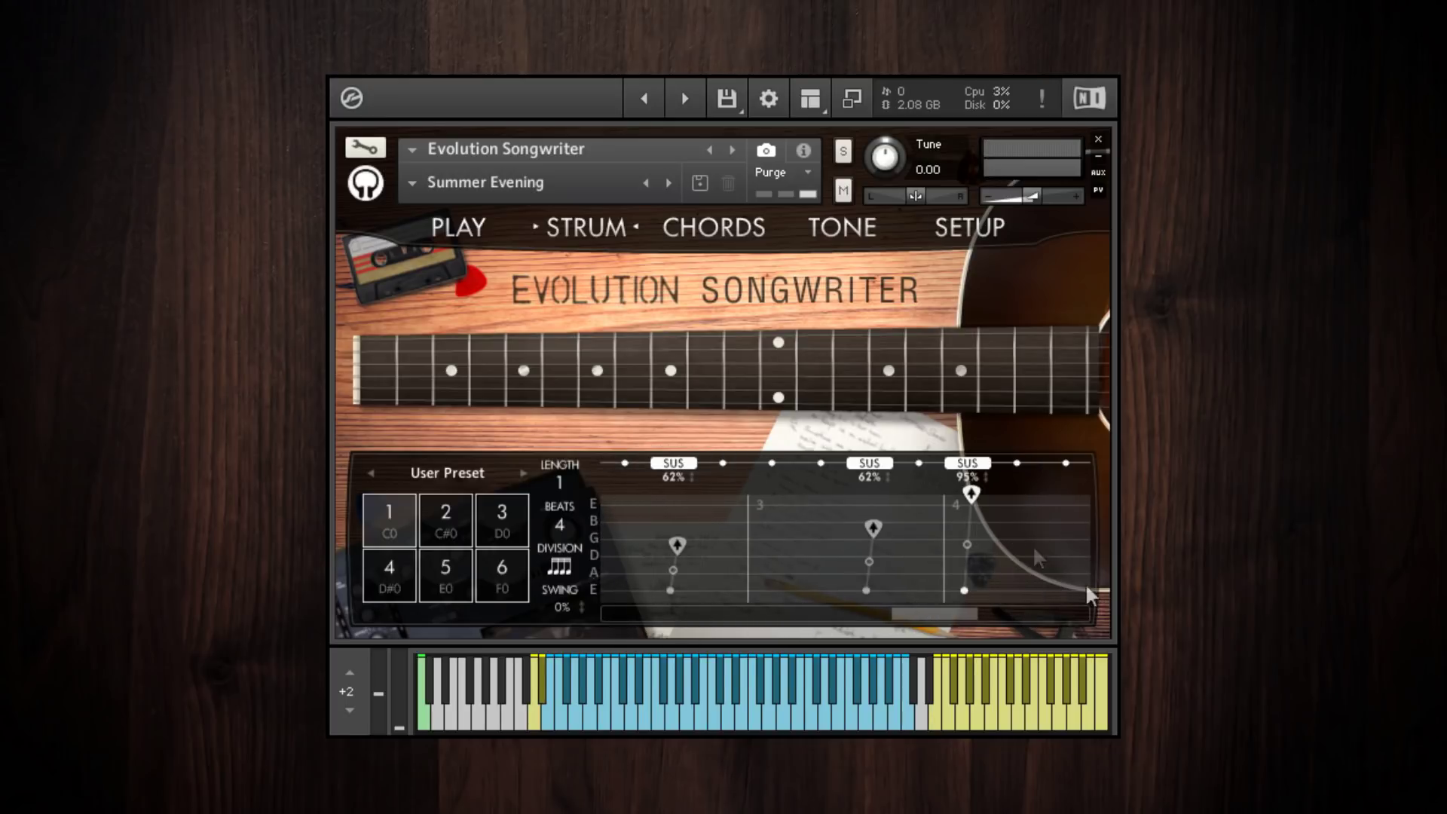
{"action": "left_click", "coordinate": [820, 463]}
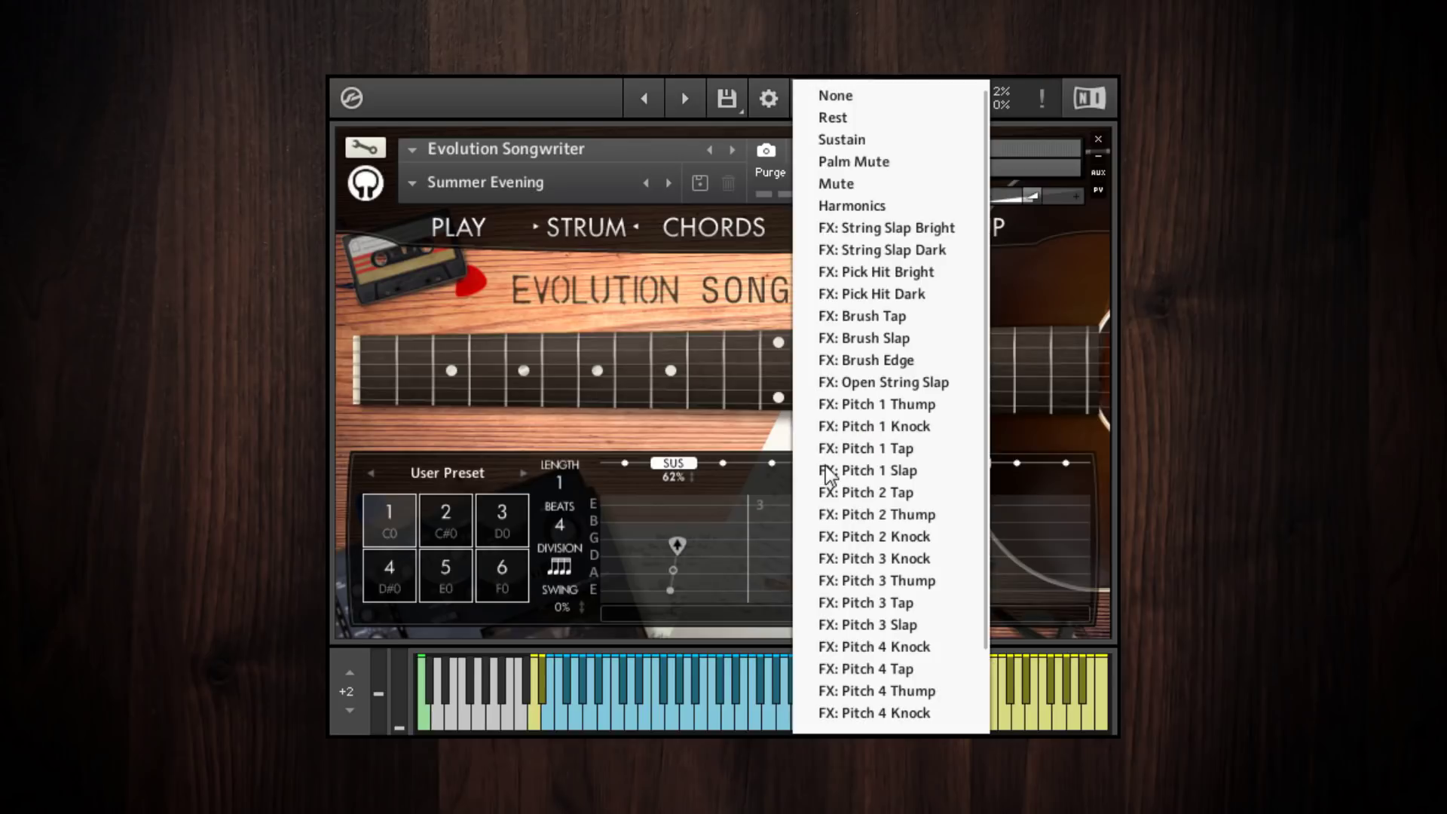
{"action": "left_click", "coordinate": [889, 140]}
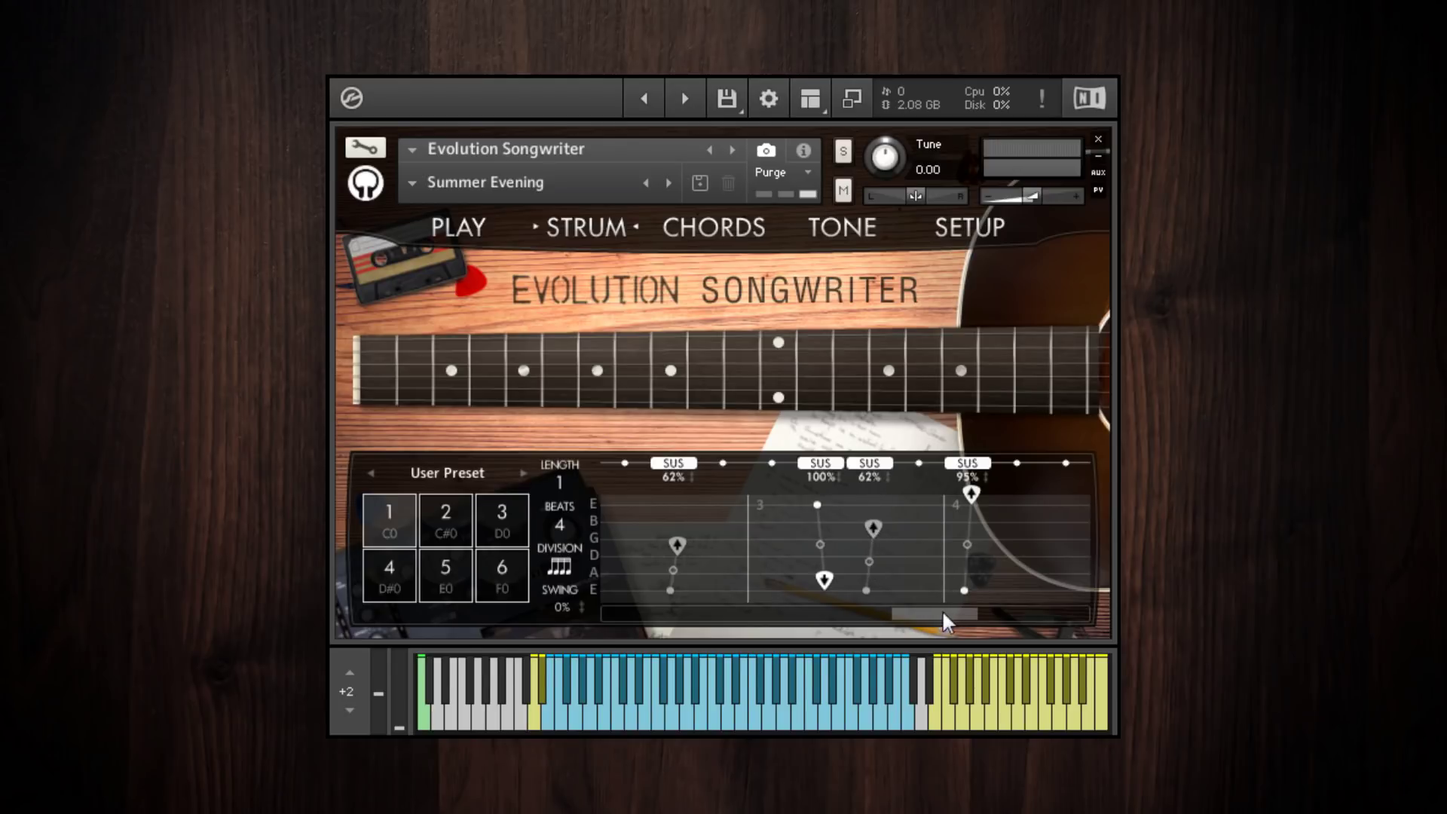
{"action": "left_click_drag", "start_coordinate": [942, 610], "coordinate": [981, 610]}
{"action": "left_click_drag", "start_coordinate": [770, 573], "coordinate": [773, 543]}
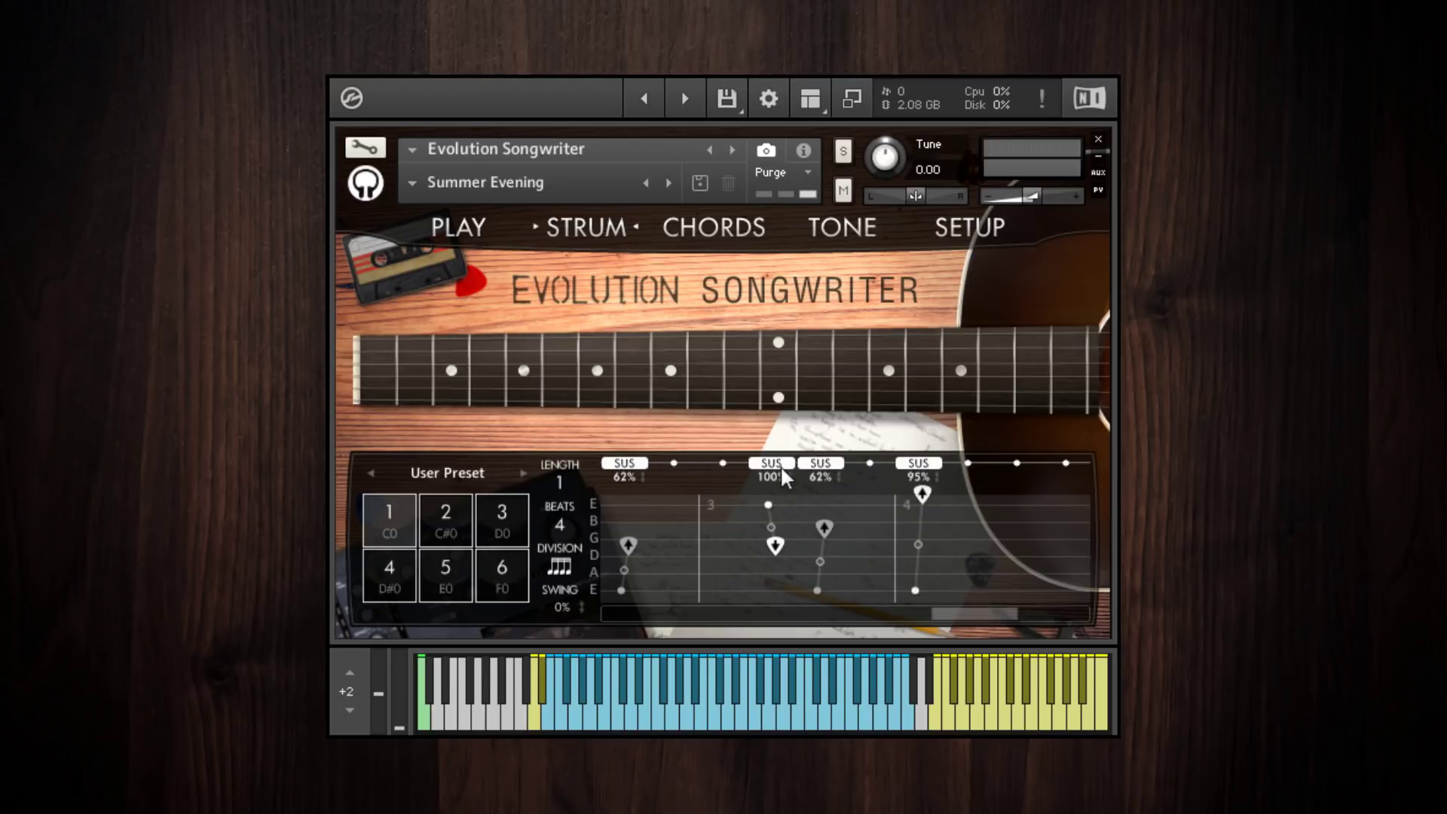
{"action": "left_click_drag", "start_coordinate": [773, 482], "coordinate": [797, 562]}
{"action": "left_click", "coordinate": [768, 504]}
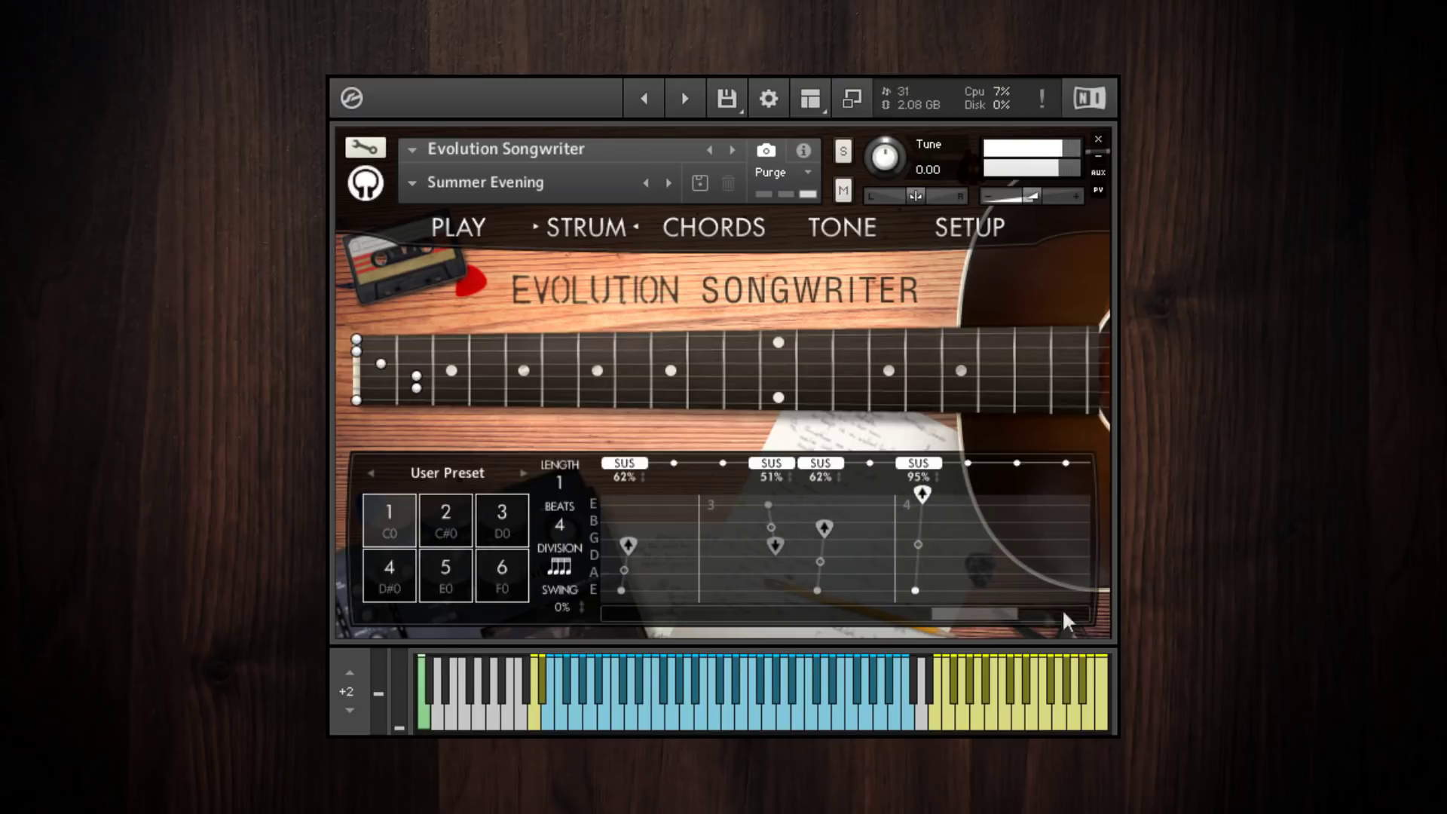
Add shortened sustain strums on beat 4's third sixteenth at 51%, ending at the D string, and its fourth at 44%, starting from the G string.
{"action": "left_click_drag", "start_coordinate": [999, 613], "coordinate": [1069, 612]}
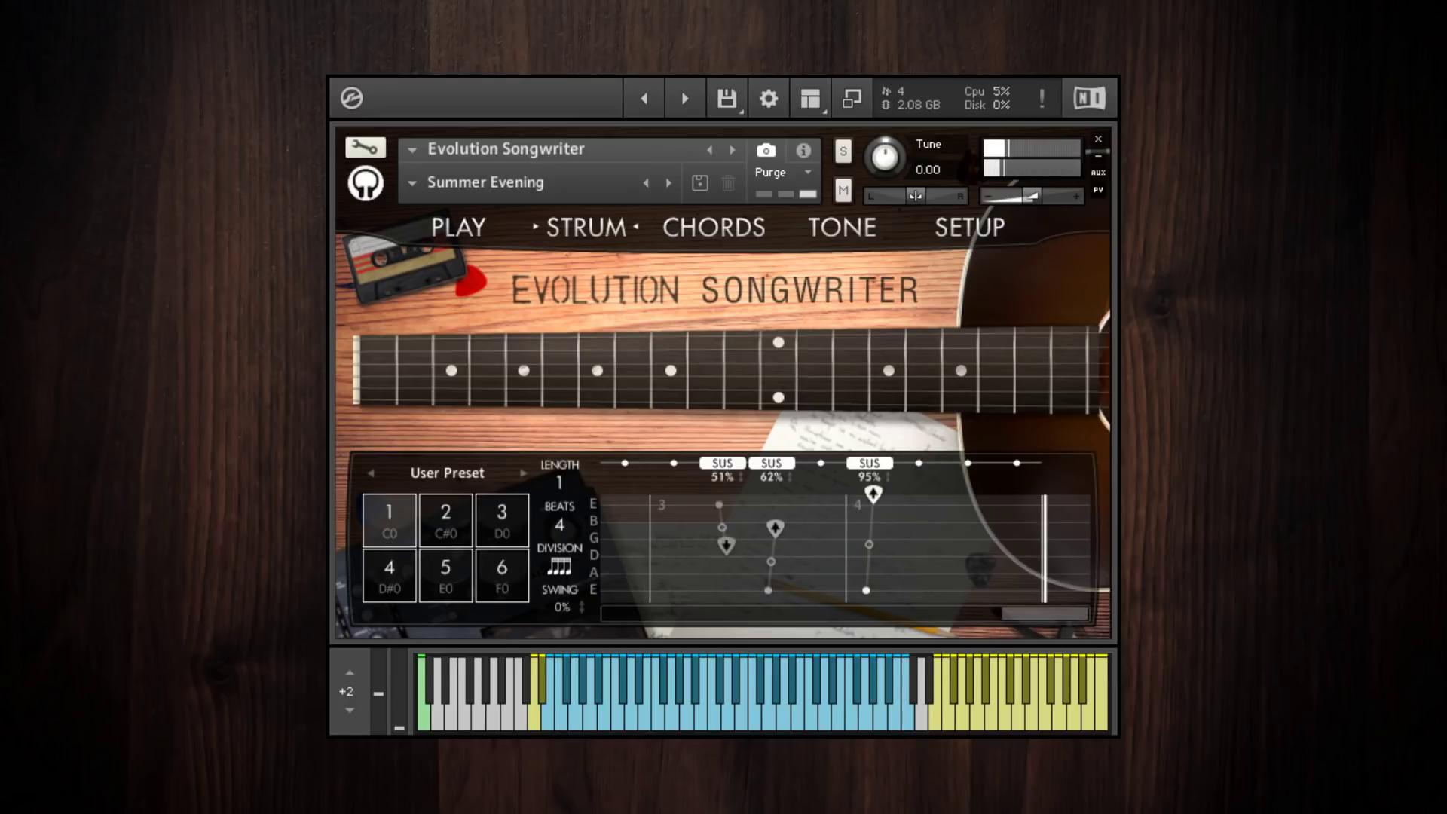
{"action": "left_click", "coordinate": [968, 464]}
{"action": "left_click", "coordinate": [1026, 142]}
{"action": "left_click", "coordinate": [1015, 464]}
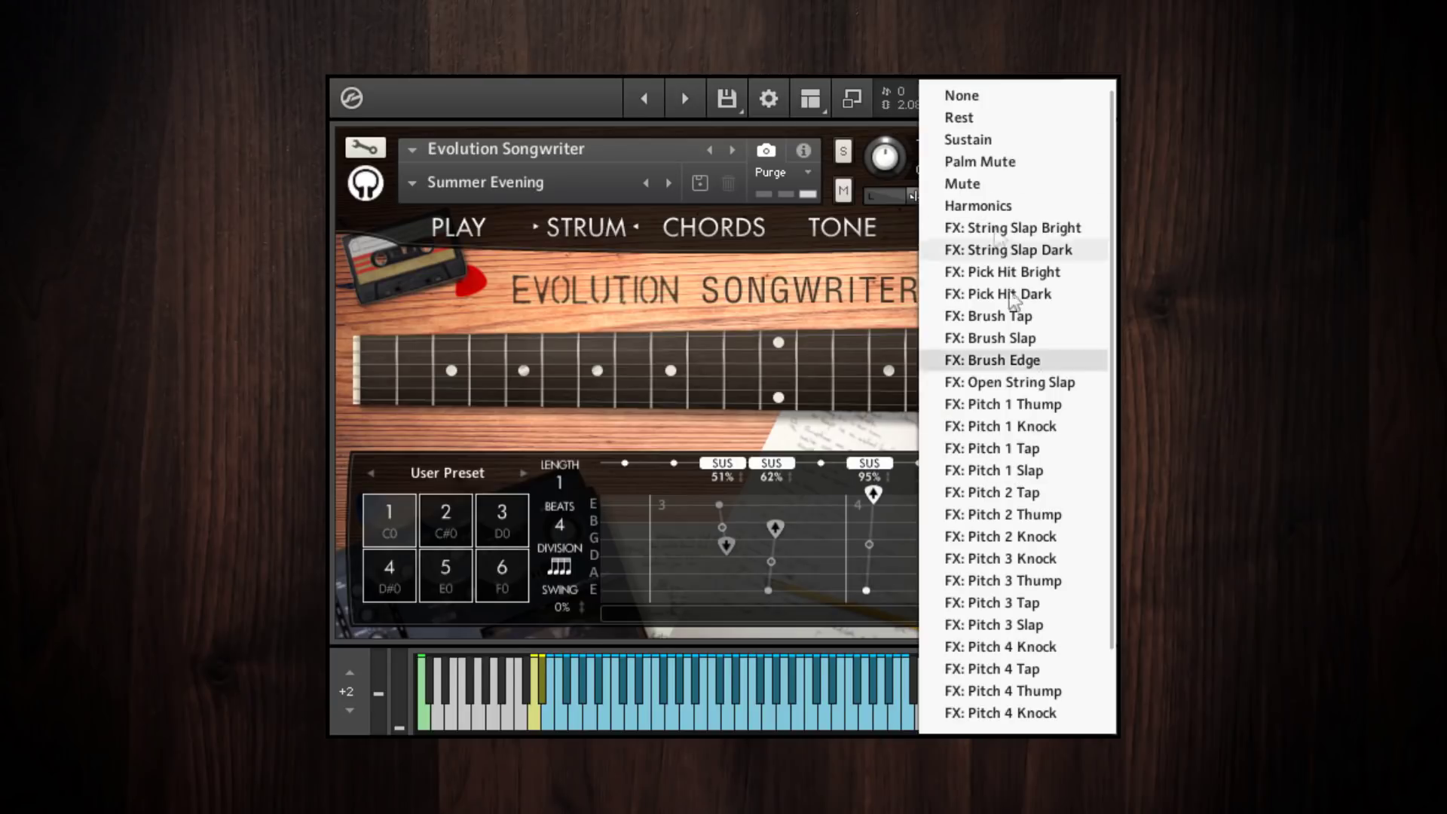
{"action": "left_click", "coordinate": [997, 138]}
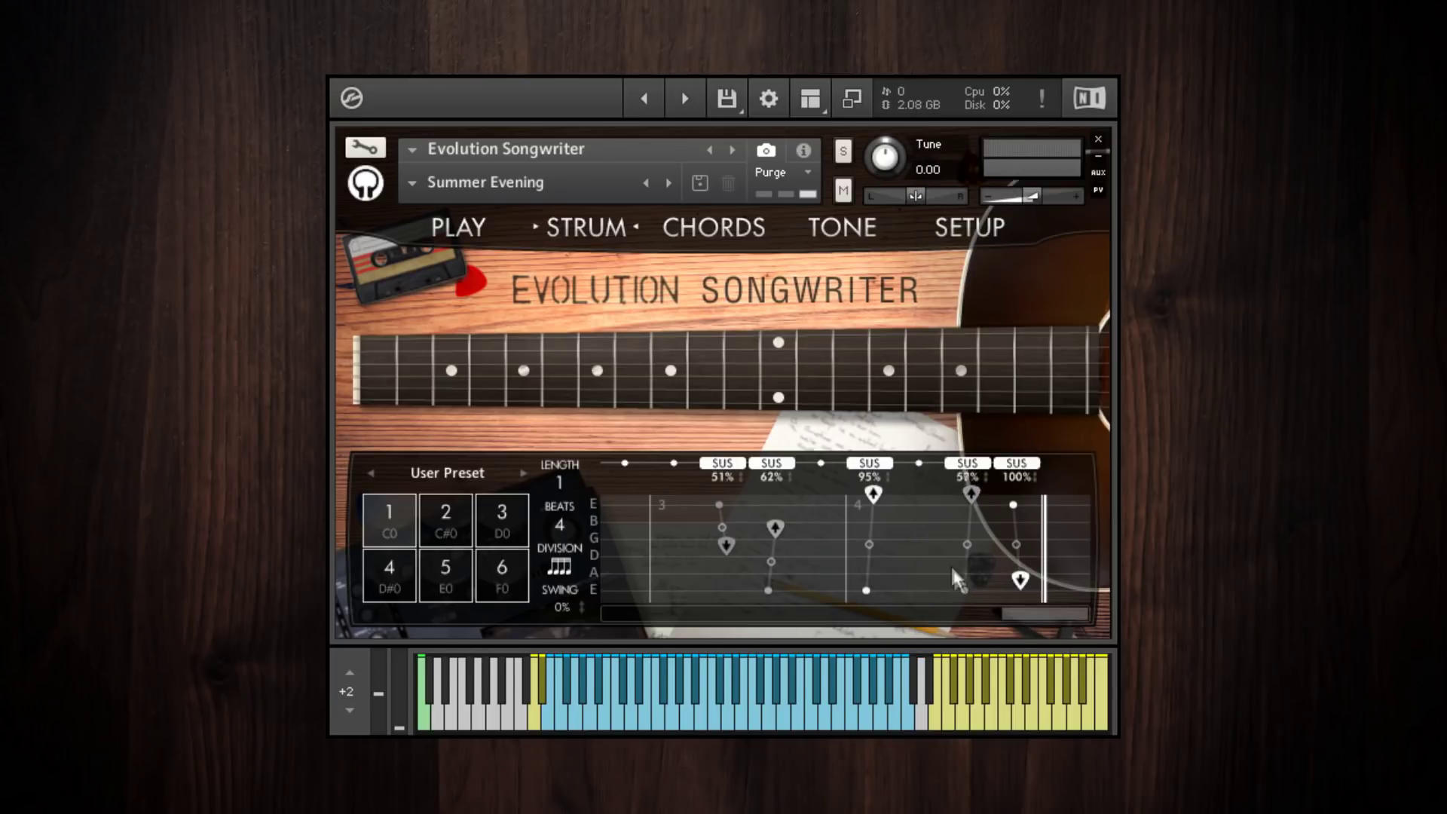
{"action": "left_click_drag", "start_coordinate": [1020, 496], "coordinate": [1027, 586]}
{"action": "mouse_move", "coordinate": [970, 495]}
{"action": "left_mouse_down"}
{"action": "mouse_move", "coordinate": [971, 544]}
{"action": "mouse_move", "coordinate": [1014, 521]}
{"action": "mouse_move", "coordinate": [1013, 538]}
{"action": "left_mouse_up"}
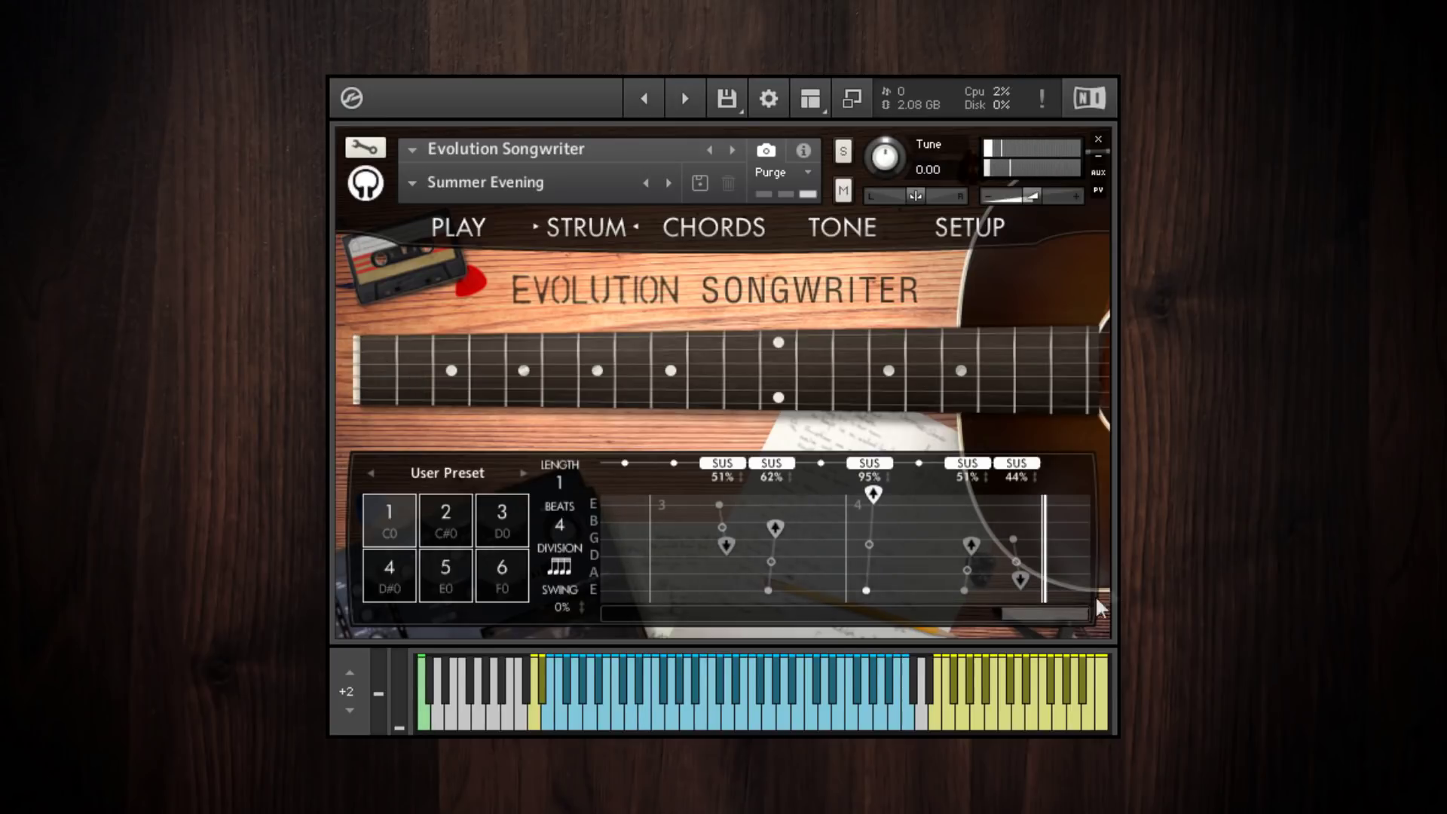
Add a sustain strum on the third sixteenth of beat 1, ending at the D string with 33% velocity.
{"action": "left_click_drag", "start_coordinate": [1019, 617], "coordinate": [634, 618]}
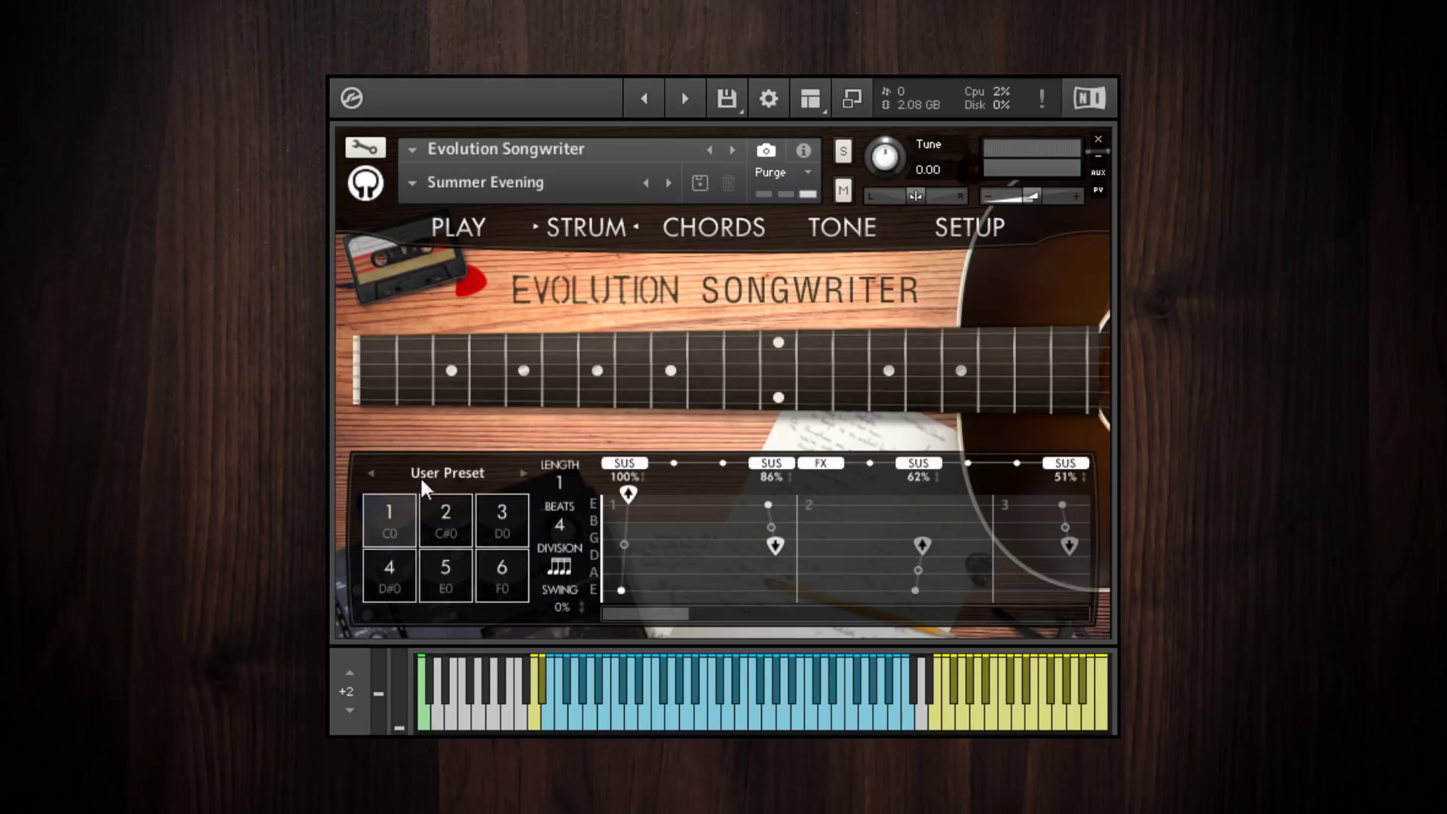
{"action": "left_click", "coordinate": [723, 461]}
{"action": "left_click", "coordinate": [742, 136]}
{"action": "left_click_drag", "start_coordinate": [727, 490], "coordinate": [726, 545]}
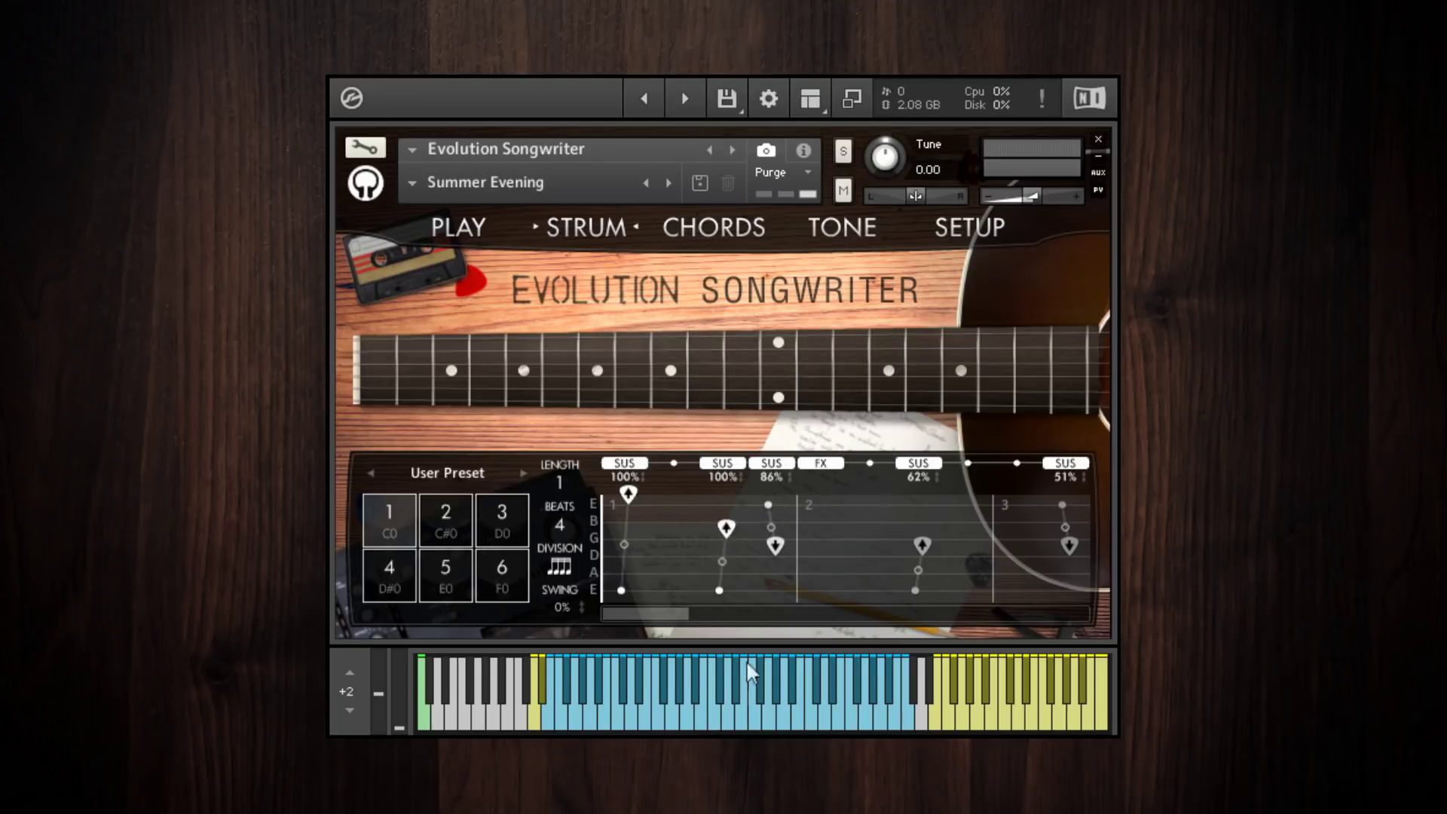
{"action": "left_click_drag", "start_coordinate": [729, 475], "coordinate": [738, 602]}
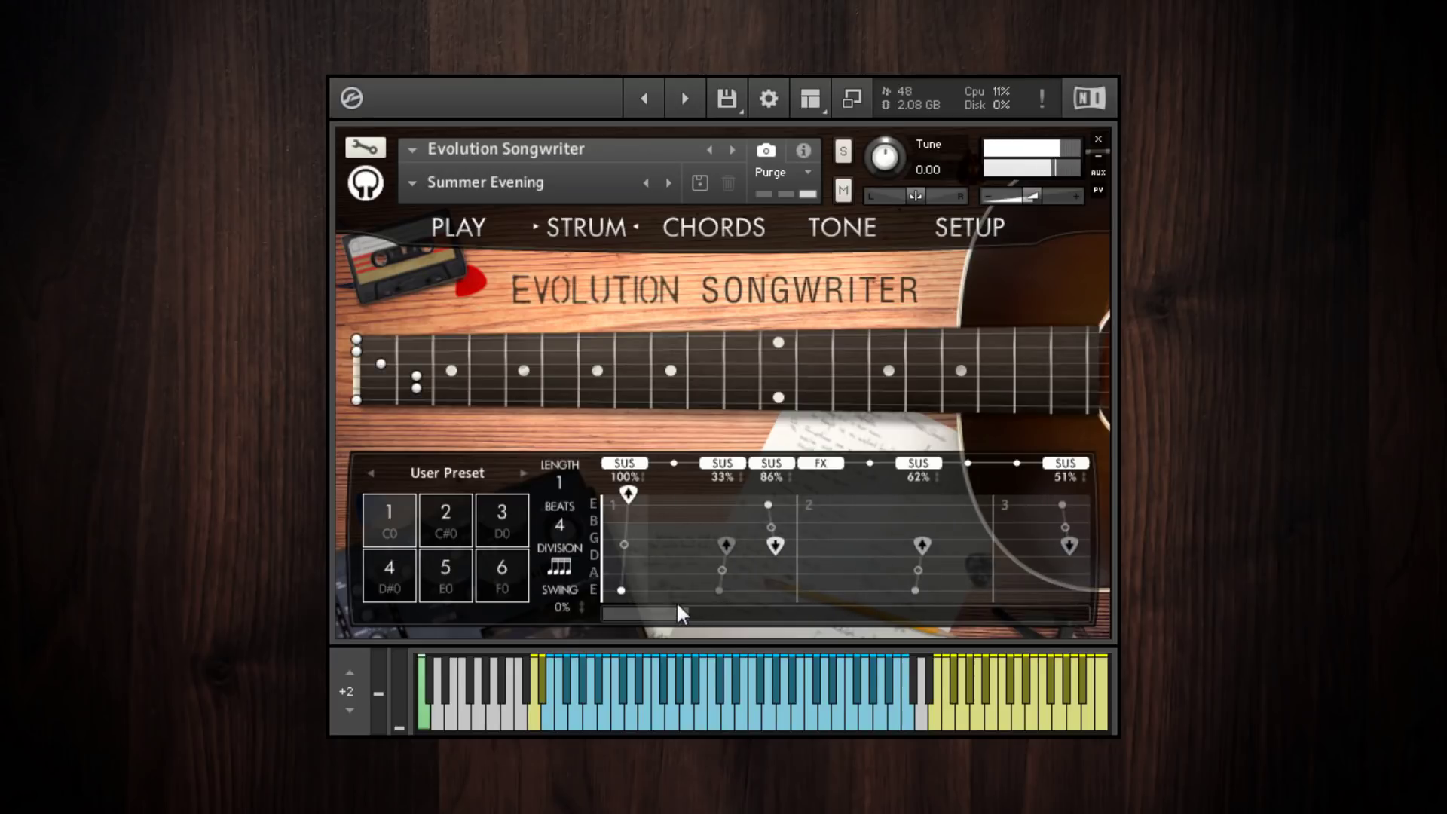
{"action": "left_click_drag", "start_coordinate": [1009, 613], "coordinate": [600, 593]}
{"action": "left_click_drag", "start_coordinate": [709, 601], "coordinate": [1108, 602]}
{"action": "left_click_drag", "start_coordinate": [925, 613], "coordinate": [1045, 613]}
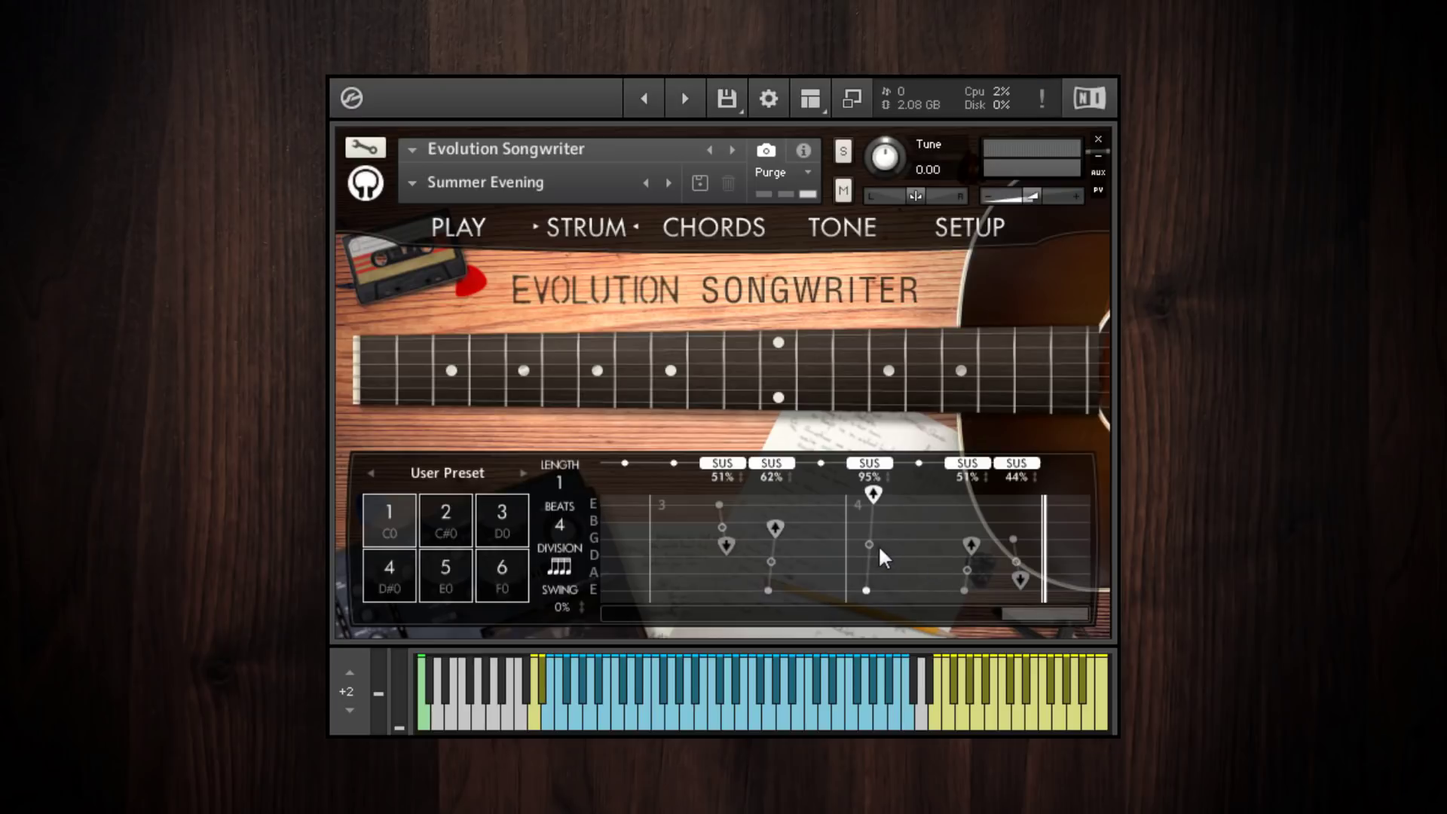
Slow the strum on beat 4's first sixteenth slightly by widening the timing spread between its strings.
{"action": "left_click_drag", "start_coordinate": [869, 544], "coordinate": [886, 422]}
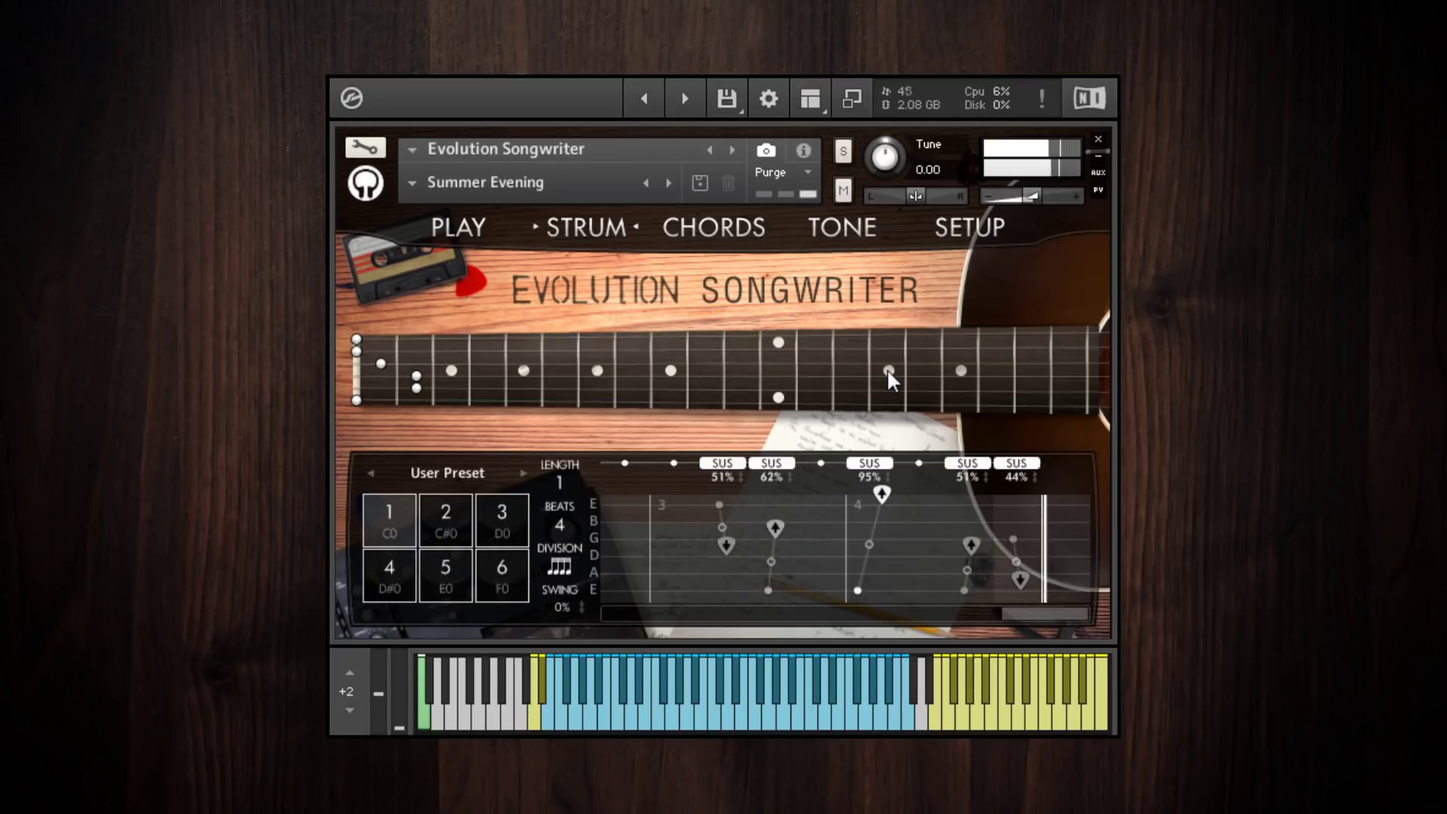
{"action": "left_click_drag", "start_coordinate": [887, 482], "coordinate": [893, 523]}
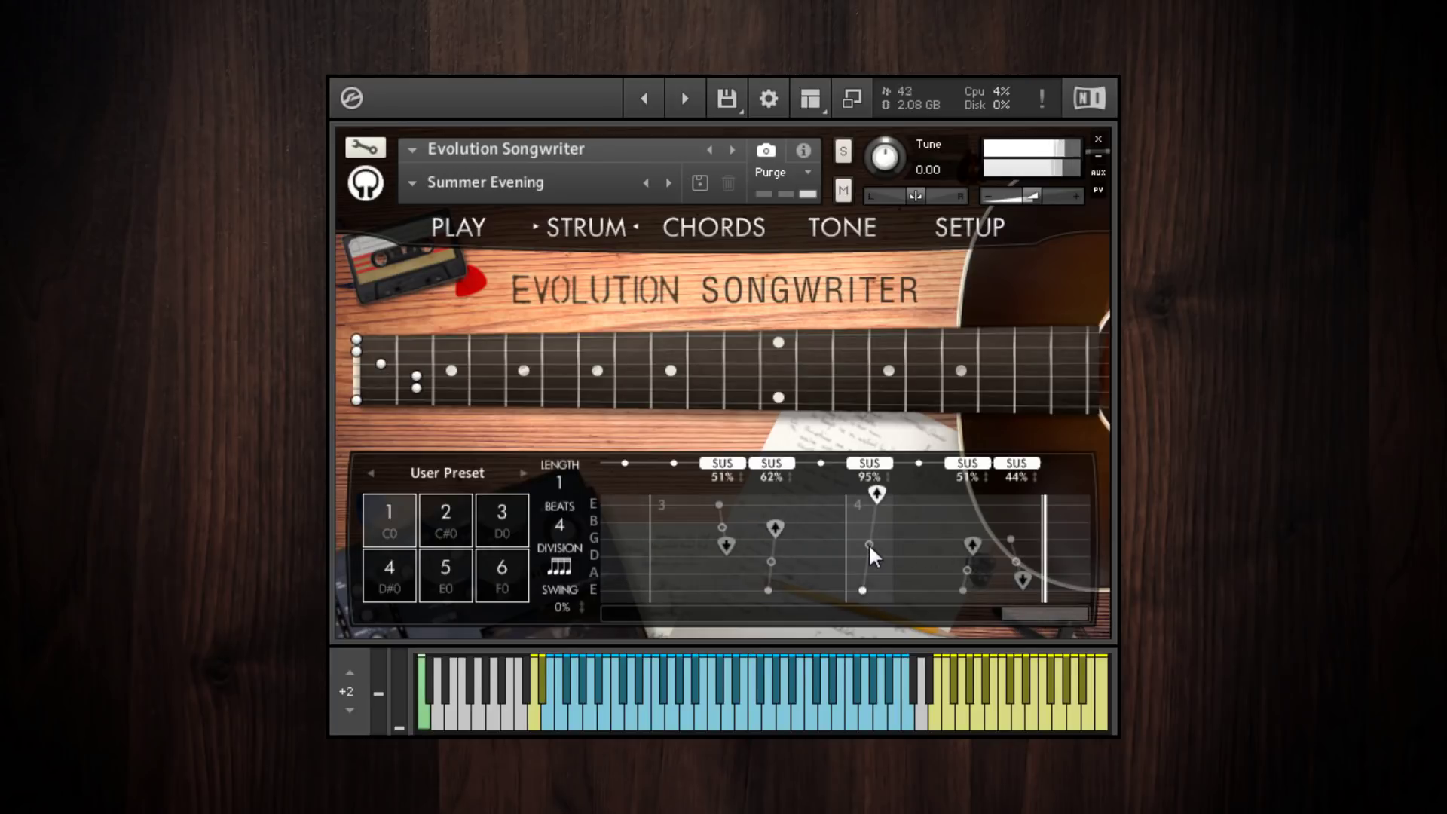
{"action": "left_click_drag", "start_coordinate": [868, 545], "coordinate": [866, 554]}
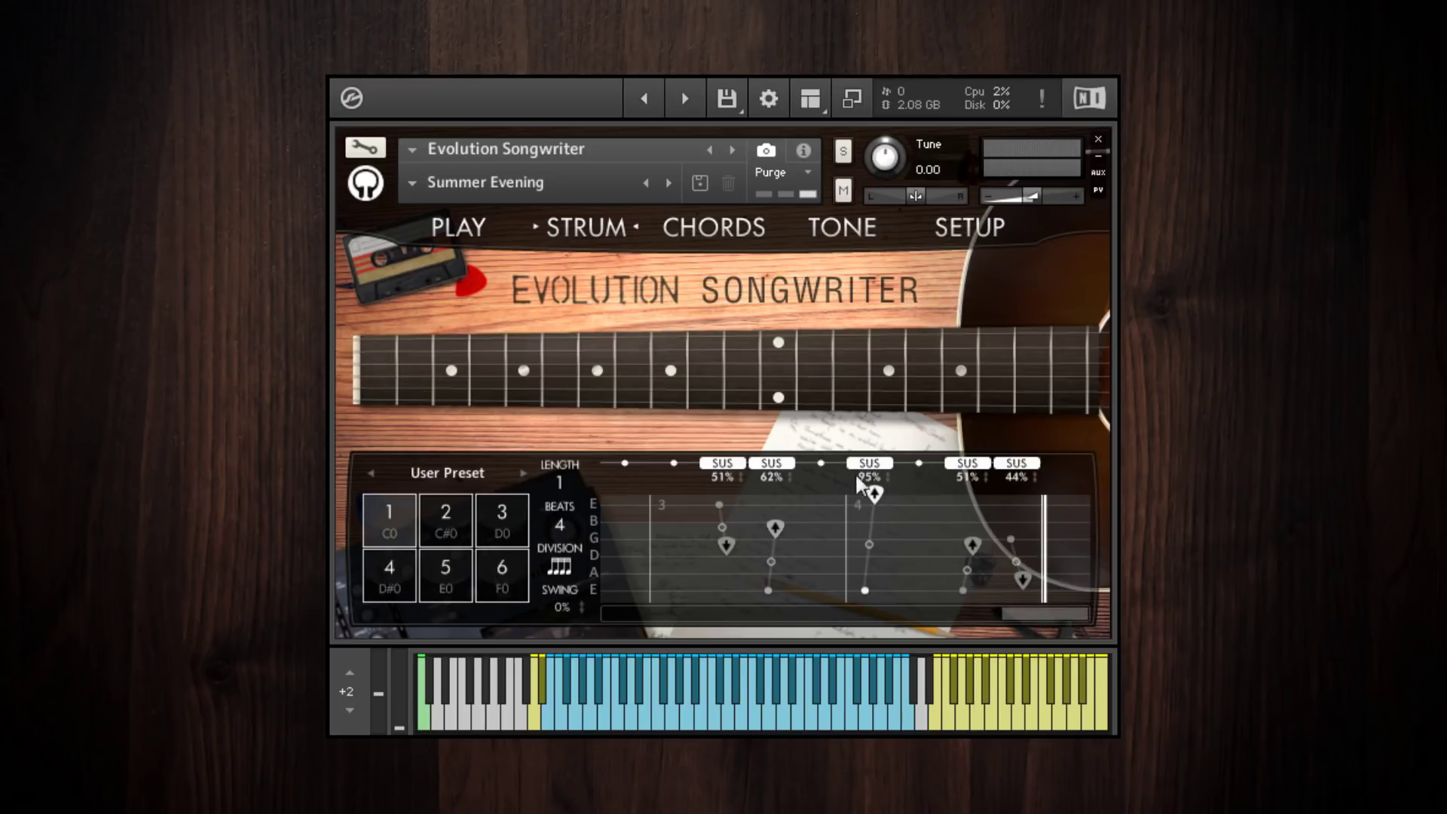
Adjust the timing spread of the strum on beat 3's second sixteenth so it plays slightly slower.
{"action": "left_click_drag", "start_coordinate": [1070, 613], "coordinate": [330, 606]}
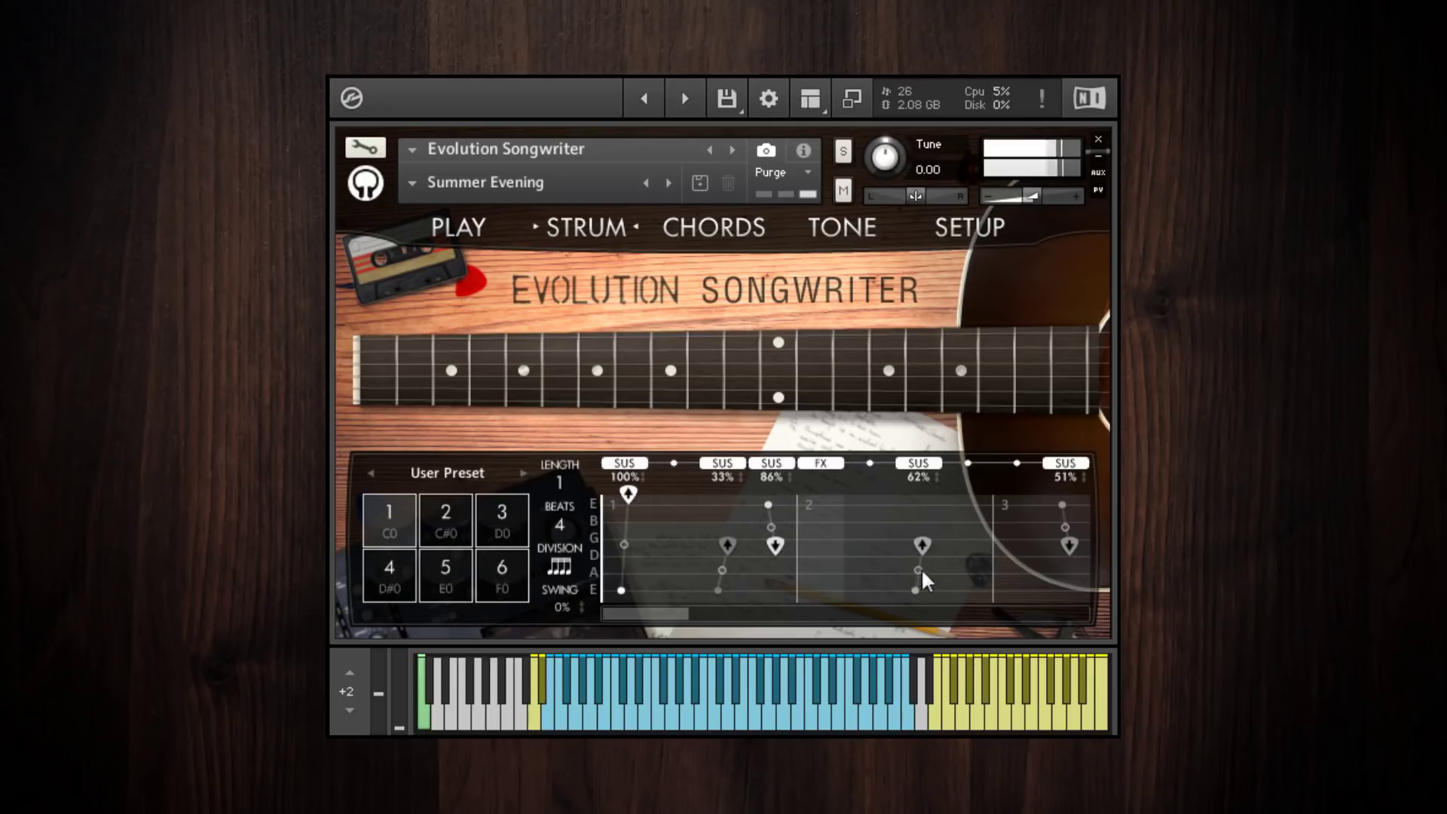
{"action": "left_click_drag", "start_coordinate": [1054, 526], "coordinate": [1068, 525]}
{"action": "left_click", "coordinate": [716, 614]}
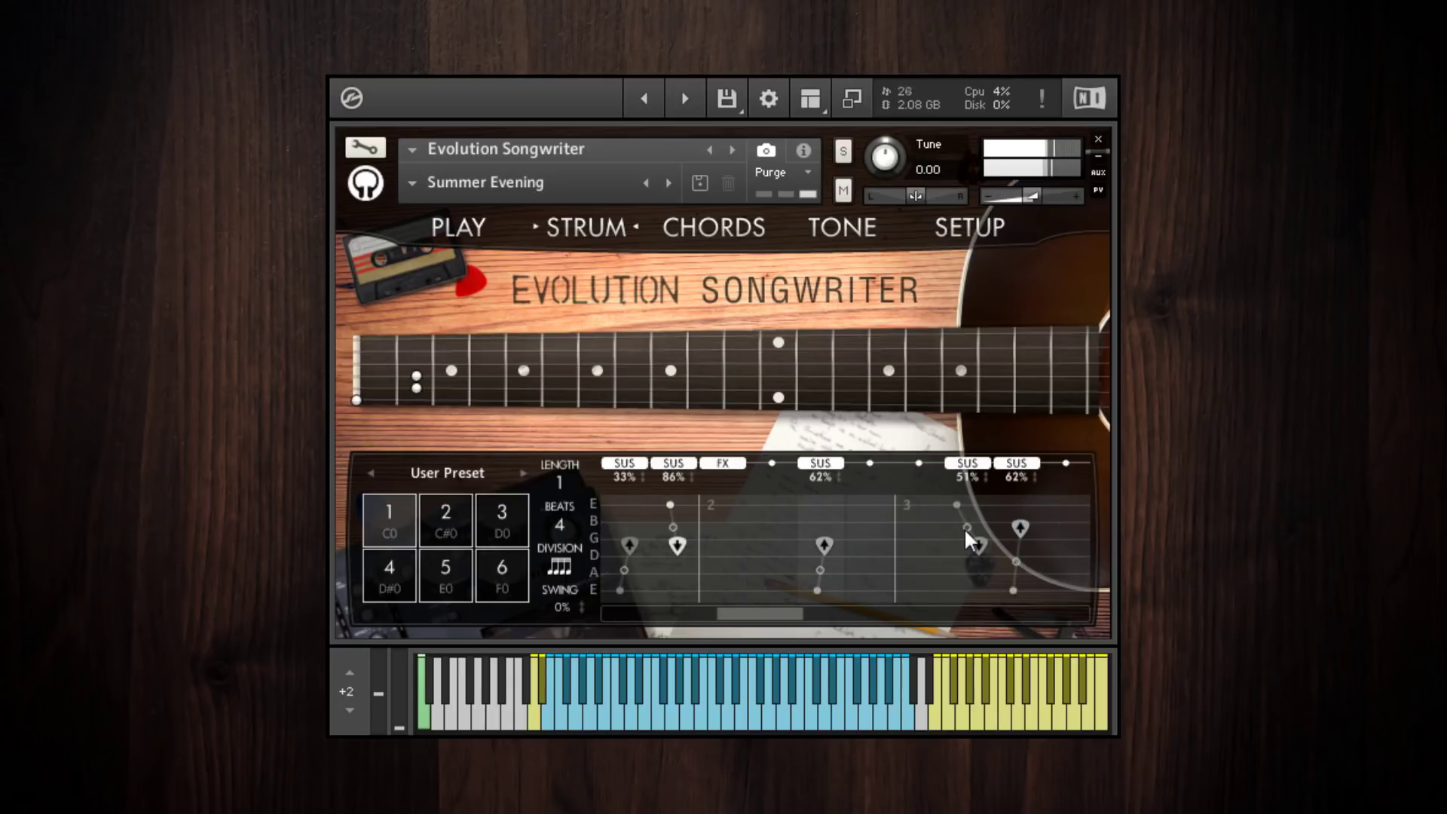
{"action": "left_click_drag", "start_coordinate": [975, 544], "coordinate": [968, 544]}
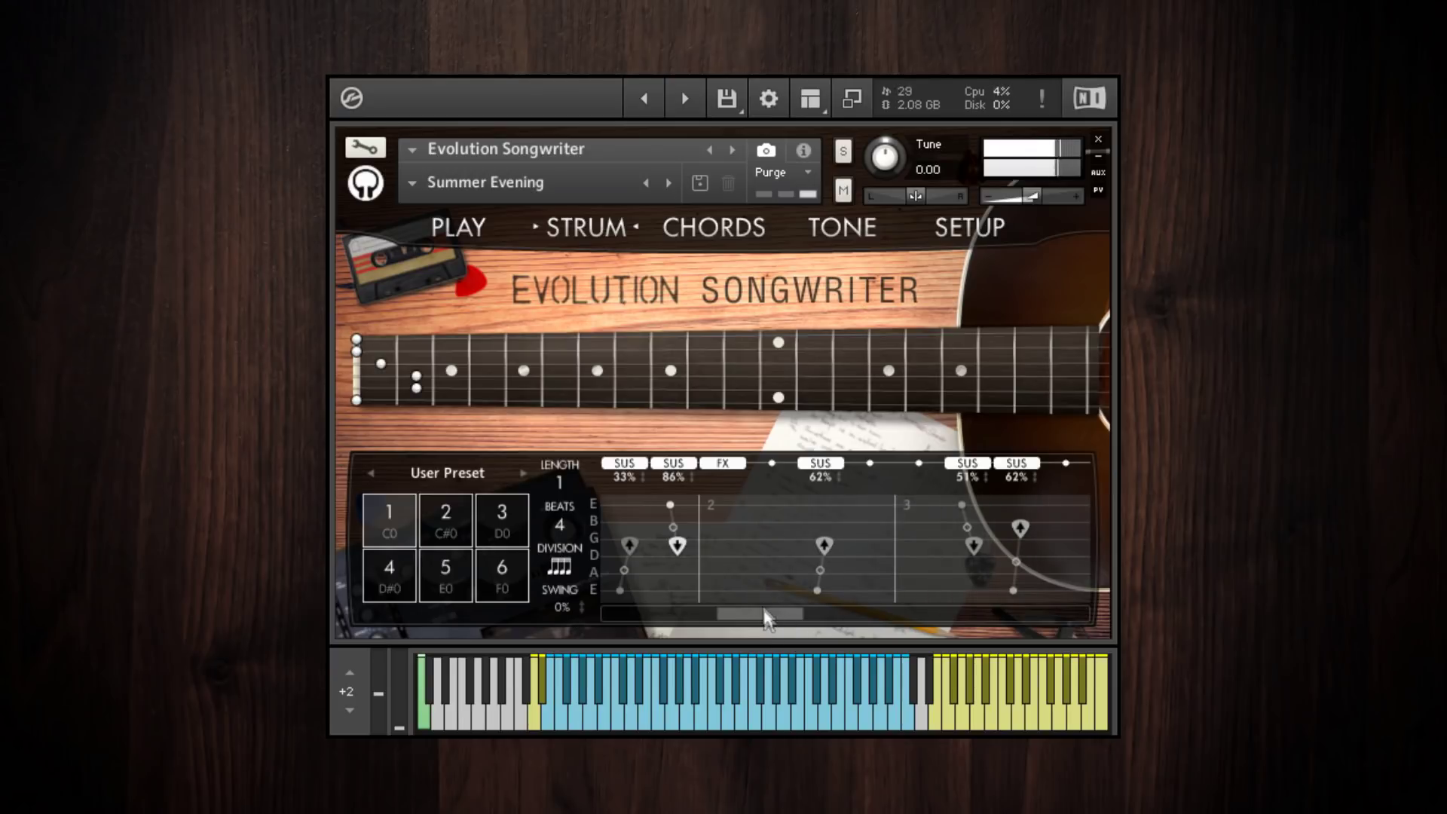
Change the articulation of the strums on the third sixteenths of beats 2 and 3 to Palm Mute.
{"action": "left_click_drag", "start_coordinate": [766, 614], "coordinate": [912, 616]}
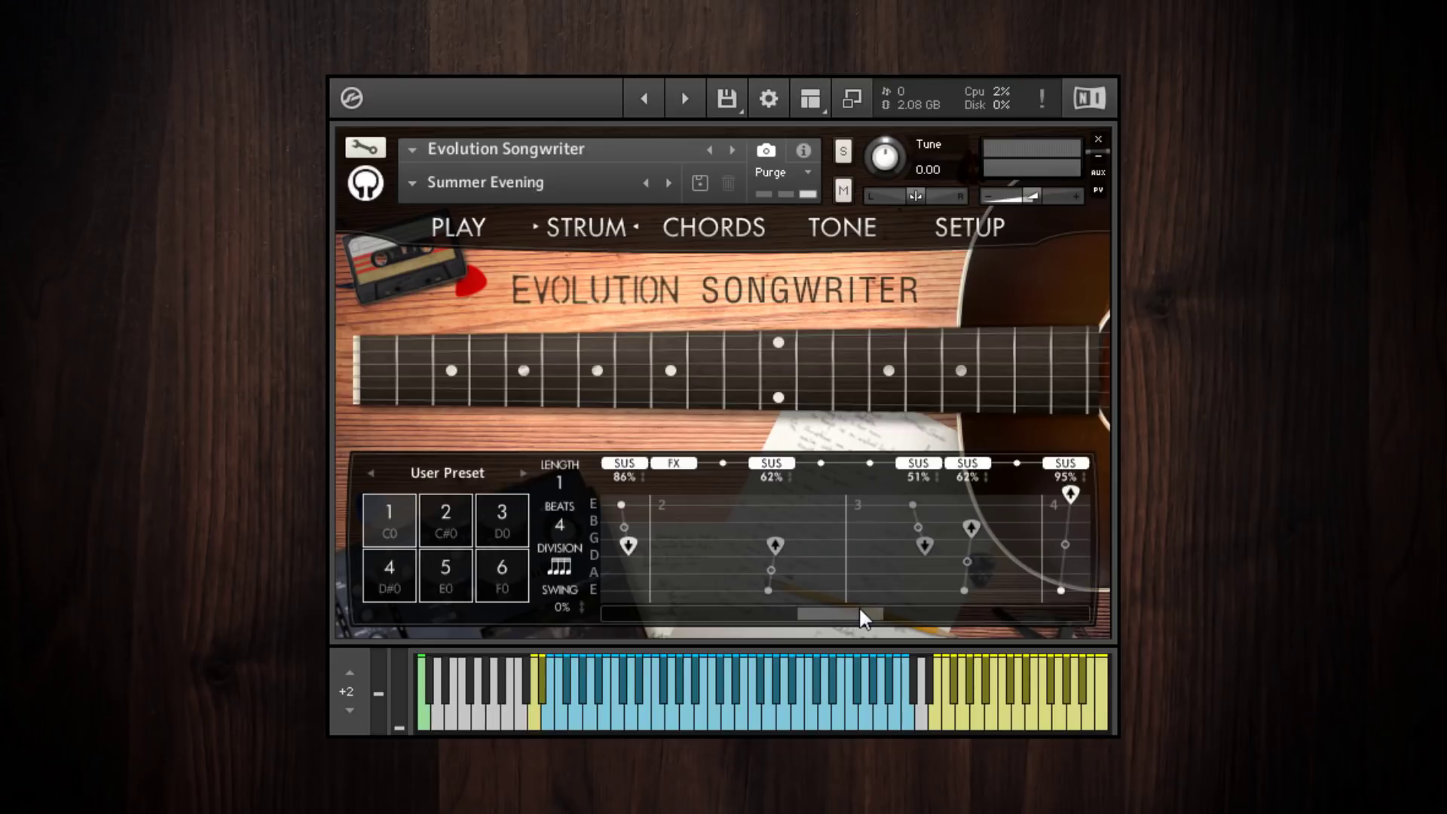
{"action": "left_click_drag", "start_coordinate": [861, 612], "coordinate": [602, 595]}
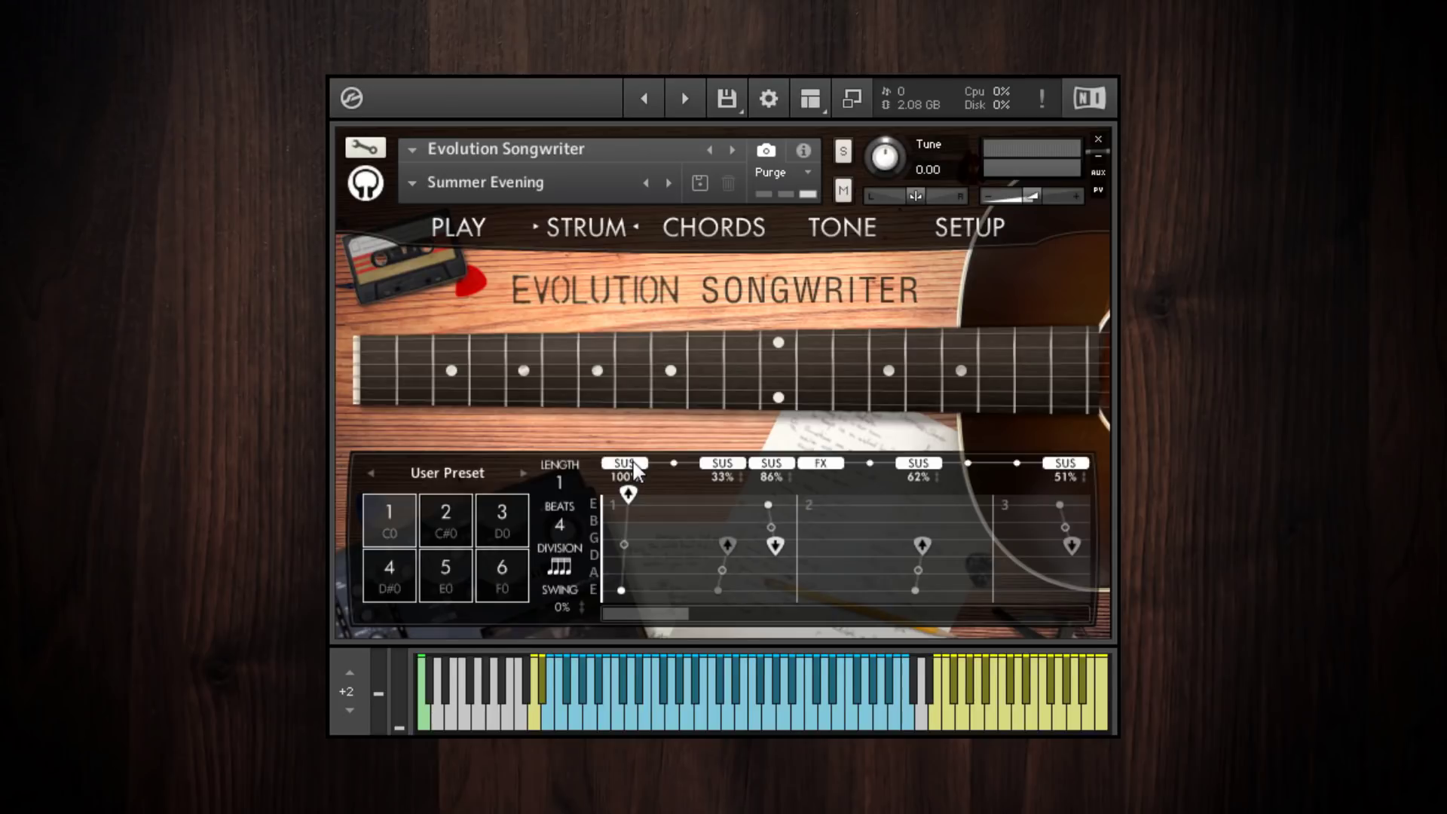
{"action": "left_click", "coordinate": [919, 463]}
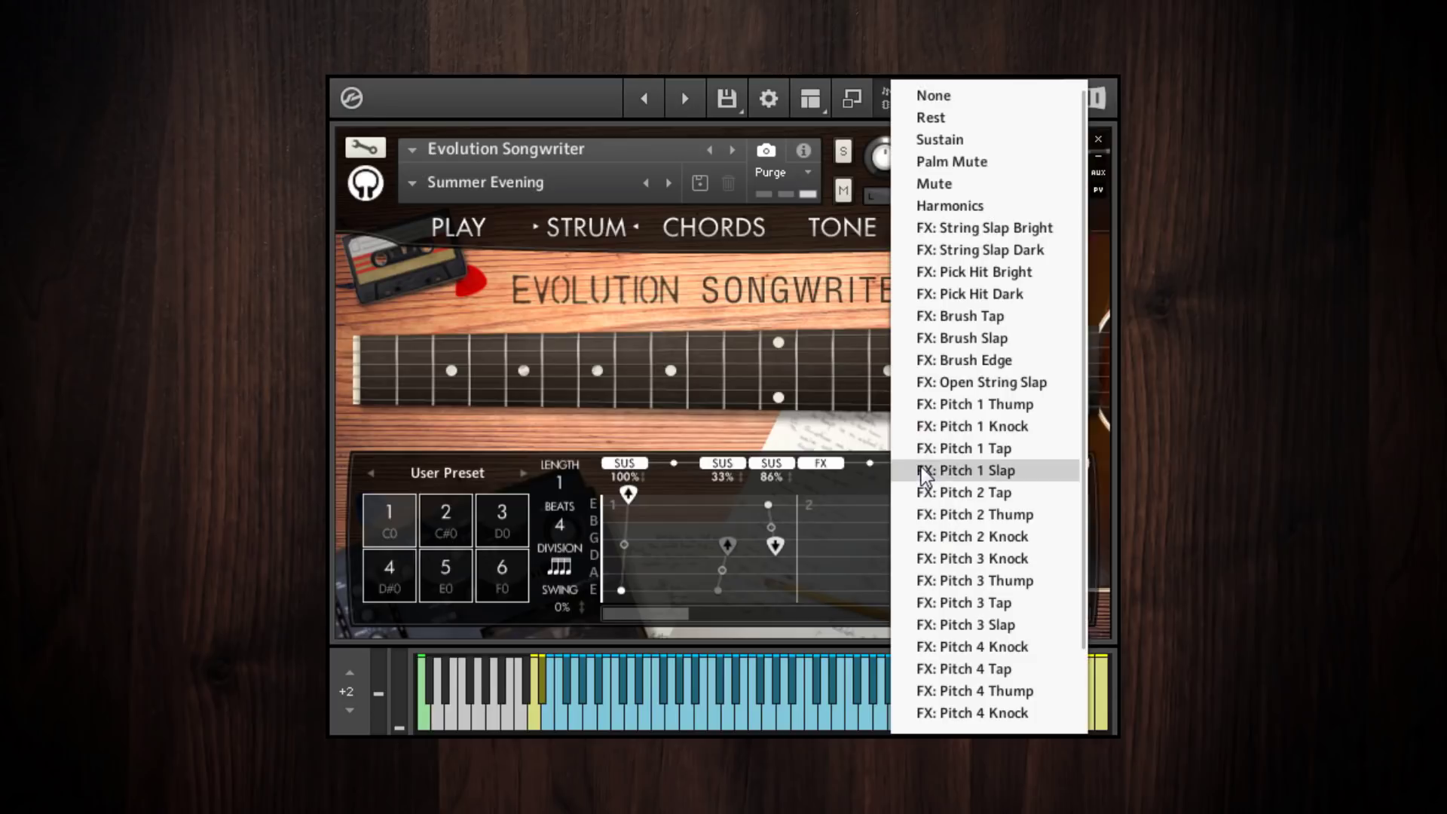
{"action": "left_click", "coordinate": [970, 161]}
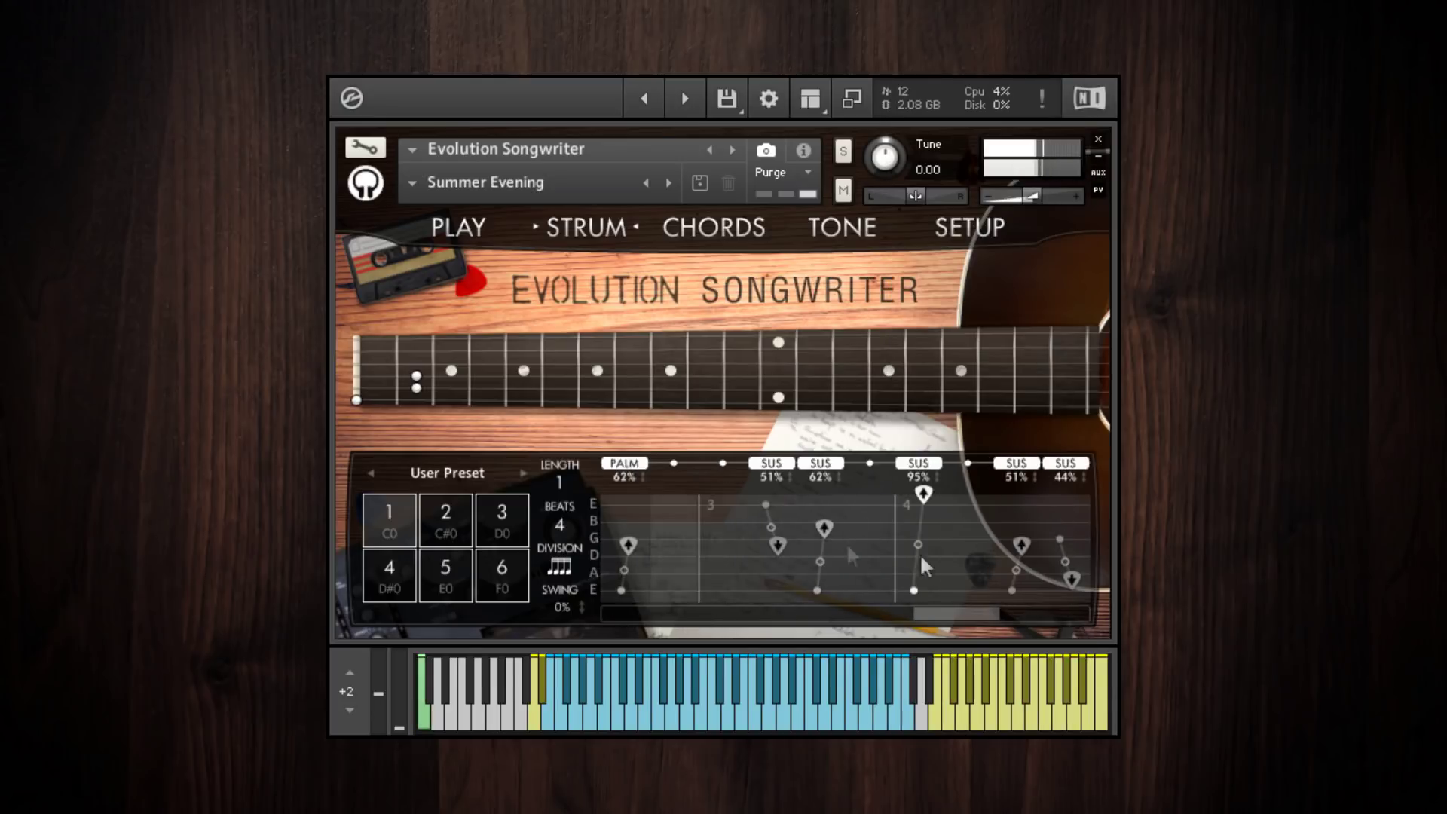
{"action": "left_click", "coordinate": [825, 463]}
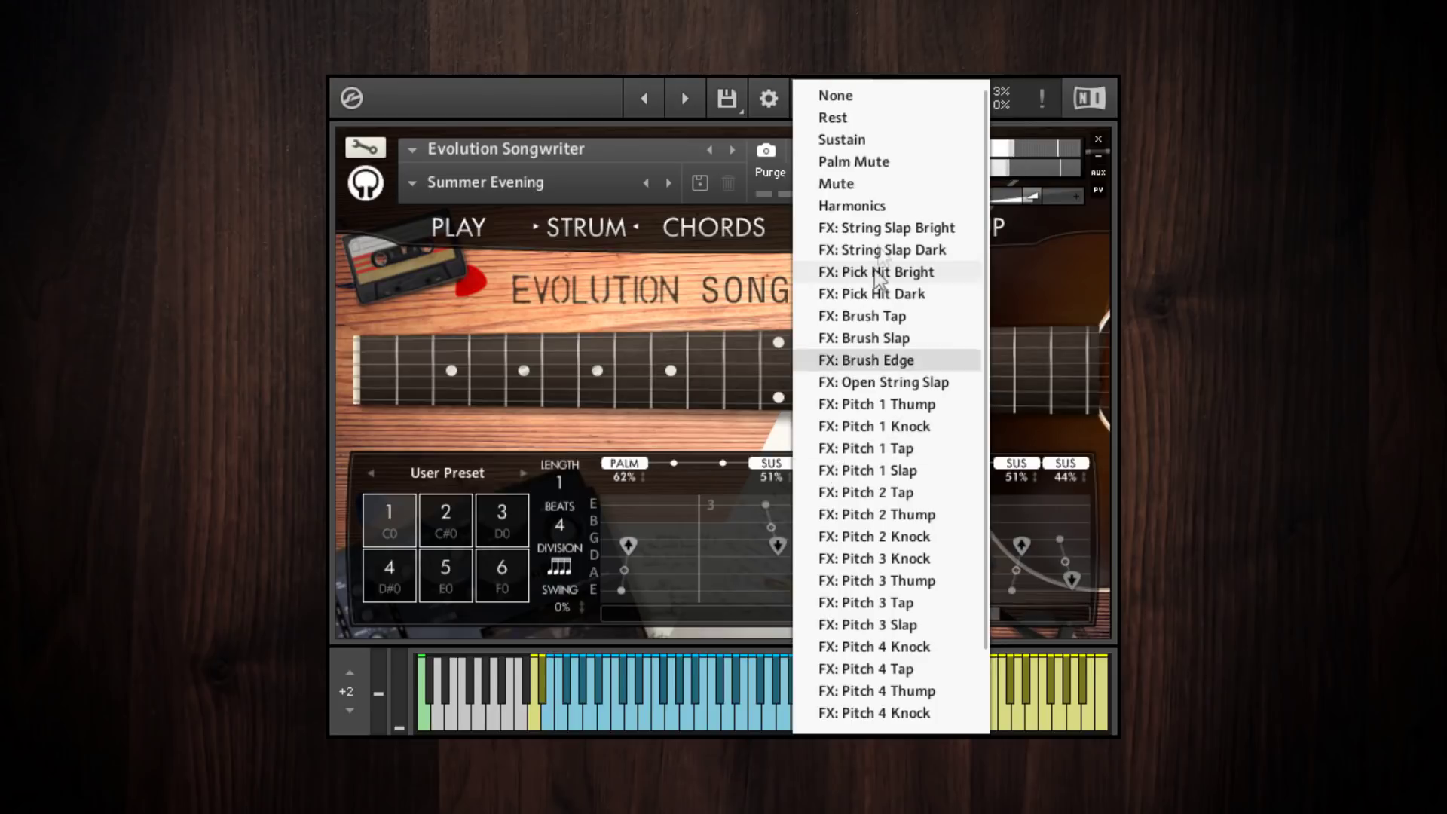
{"action": "left_click", "coordinate": [871, 160]}
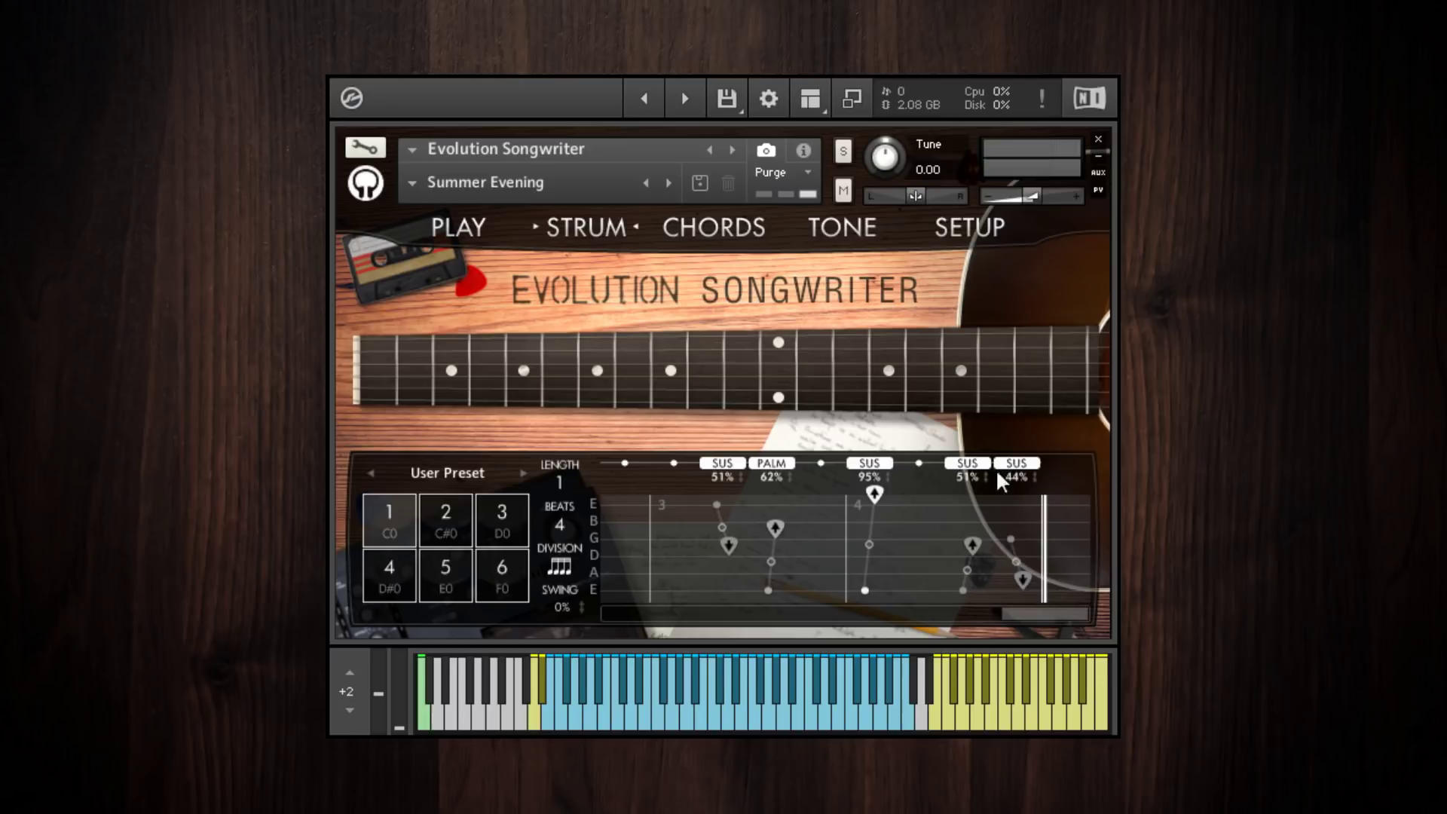
Try Palm Mute on the strums at beat 4's third and fourth sixteenths.
{"action": "left_click", "coordinate": [919, 462]}
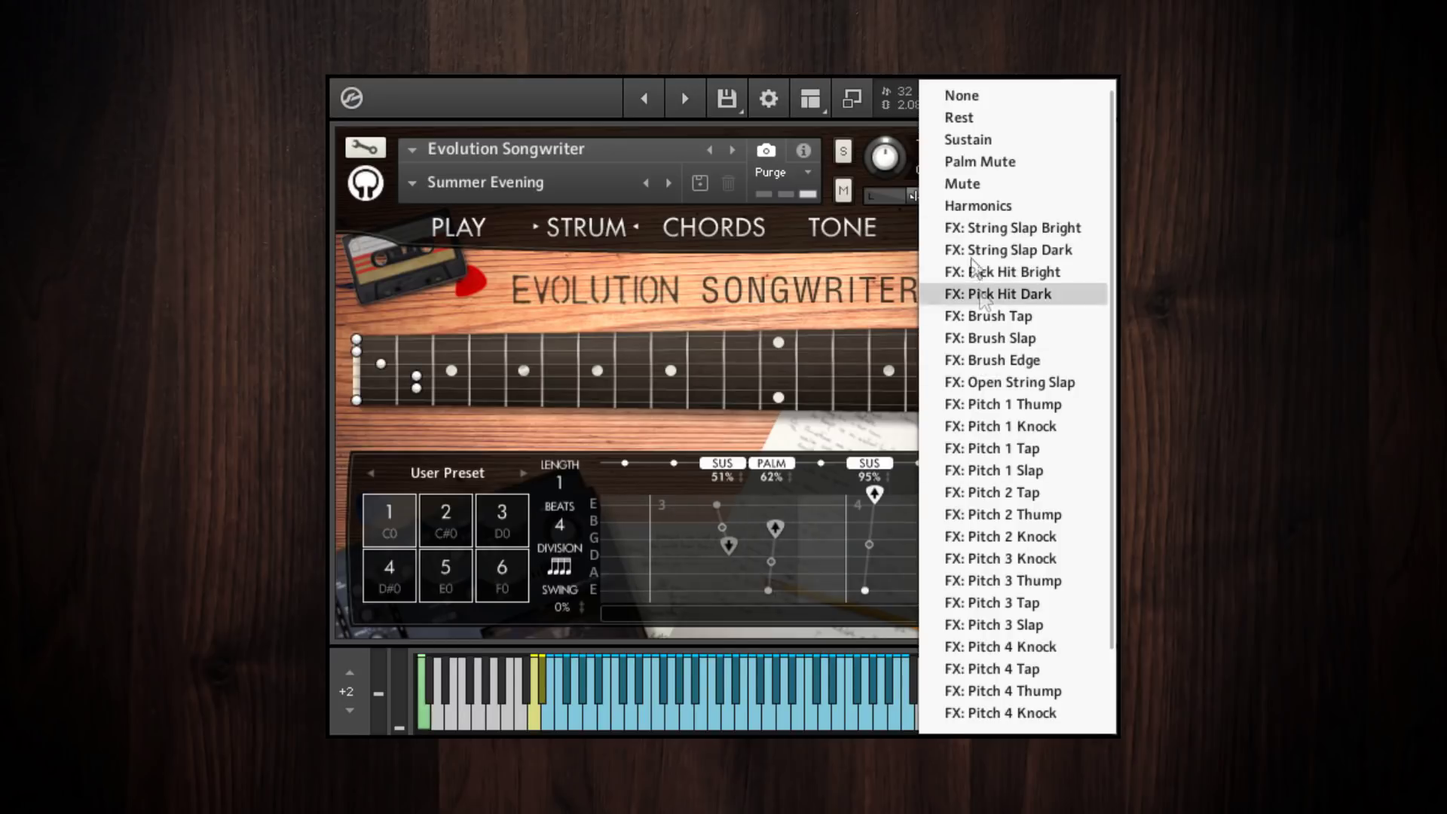
{"action": "left_click", "coordinate": [980, 161]}
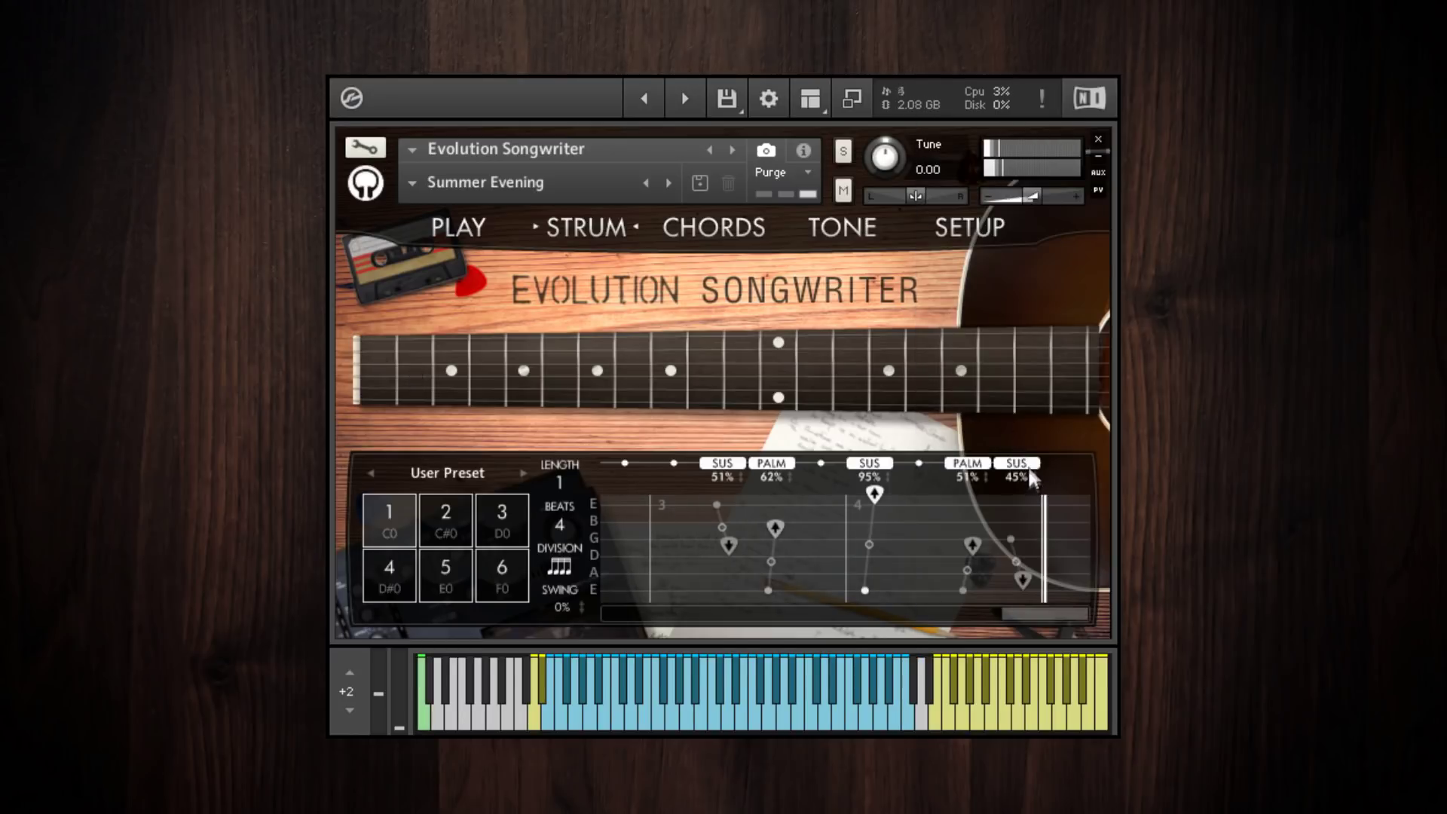
{"action": "left_click", "coordinate": [1030, 474]}
{"action": "left_click", "coordinate": [991, 161]}
Change the strums on beat 4's third and fourth sixteenths and on beat 3's second sixteenth to Mute.
{"action": "left_click", "coordinate": [975, 468]}
{"action": "left_click", "coordinate": [1005, 184]}
{"action": "left_click", "coordinate": [1038, 468]}
{"action": "left_click", "coordinate": [1038, 186]}
{"action": "left_click", "coordinate": [735, 463]}
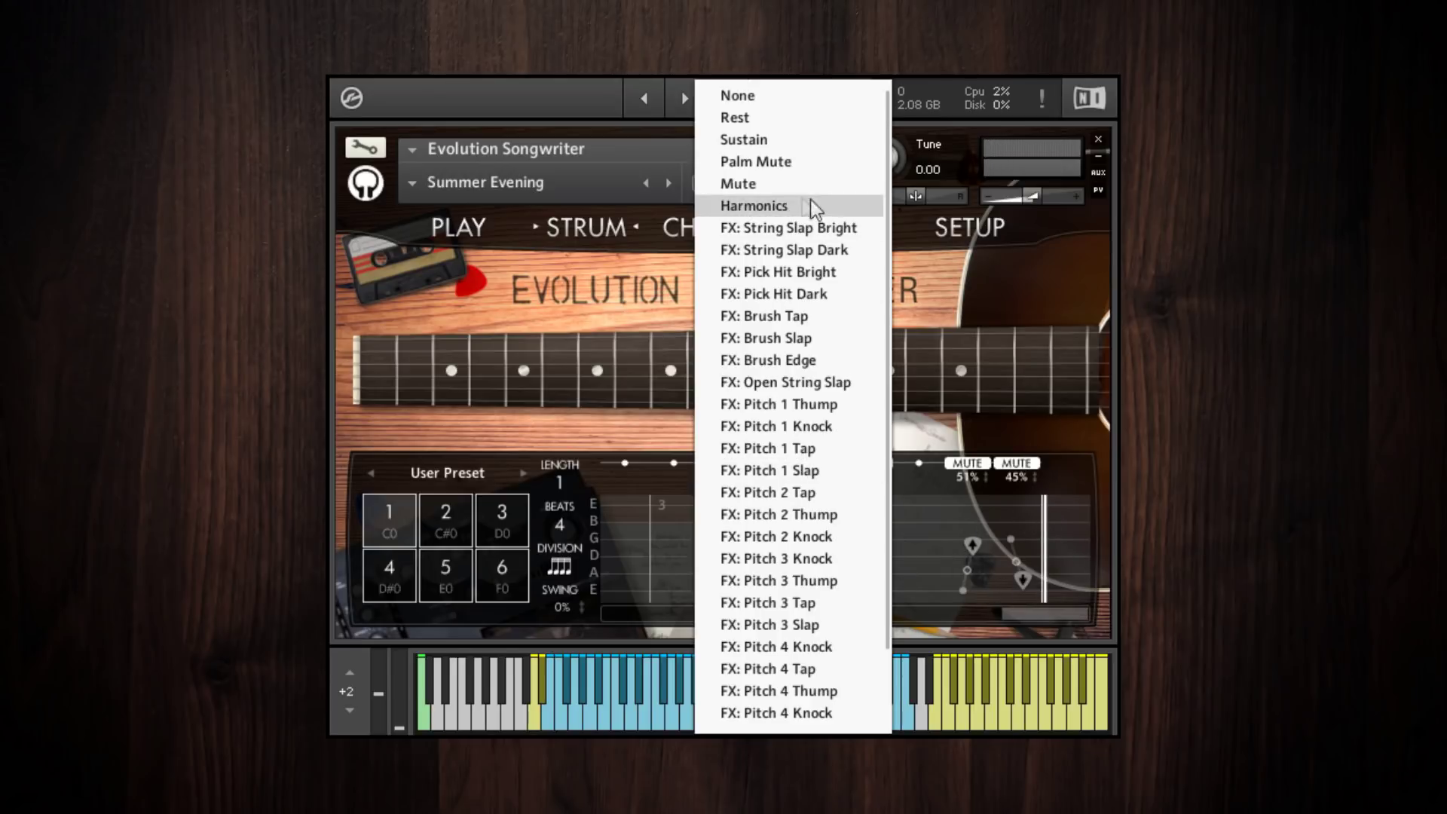
{"action": "left_click", "coordinate": [755, 184]}
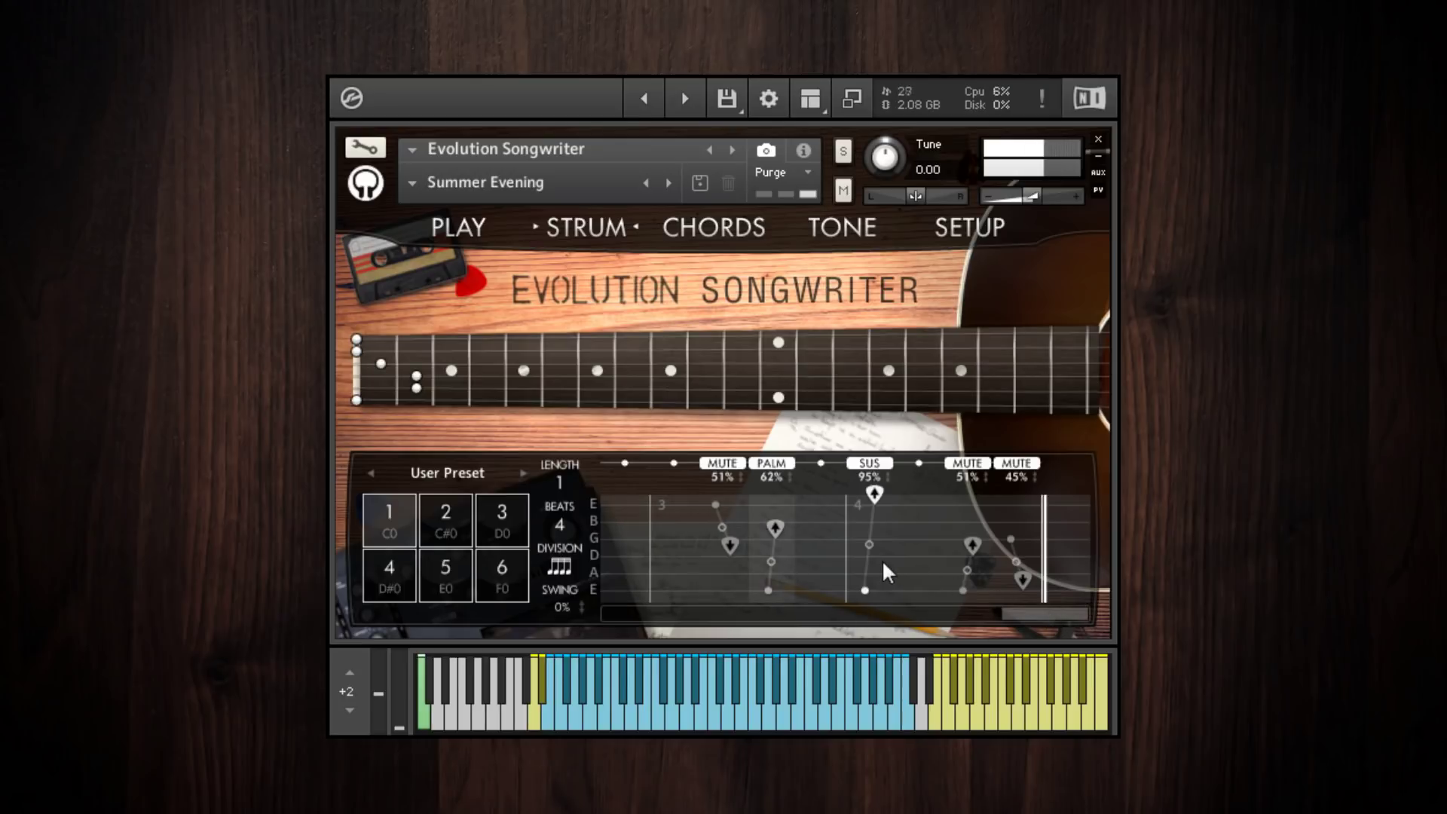
Set strum velocities to 98% on beat 4 and 45% on beat 1's third sixteenth, and end beat 1's first strum at the G string.
{"action": "scroll", "coordinate": [871, 476], "scroll_direction": "up", "scroll_amount": 3}
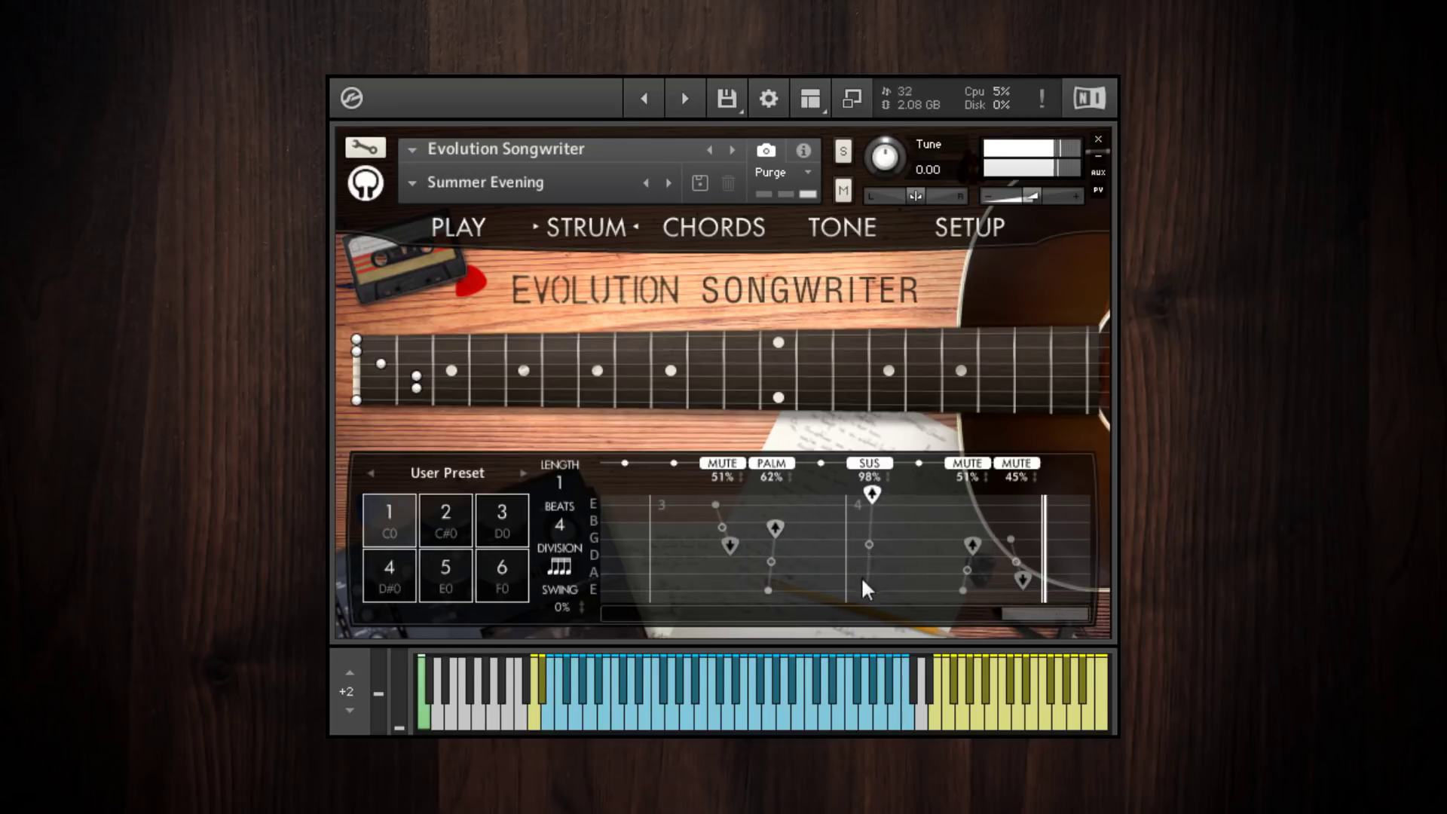
{"action": "left_click_drag", "start_coordinate": [1051, 610], "coordinate": [698, 579]}
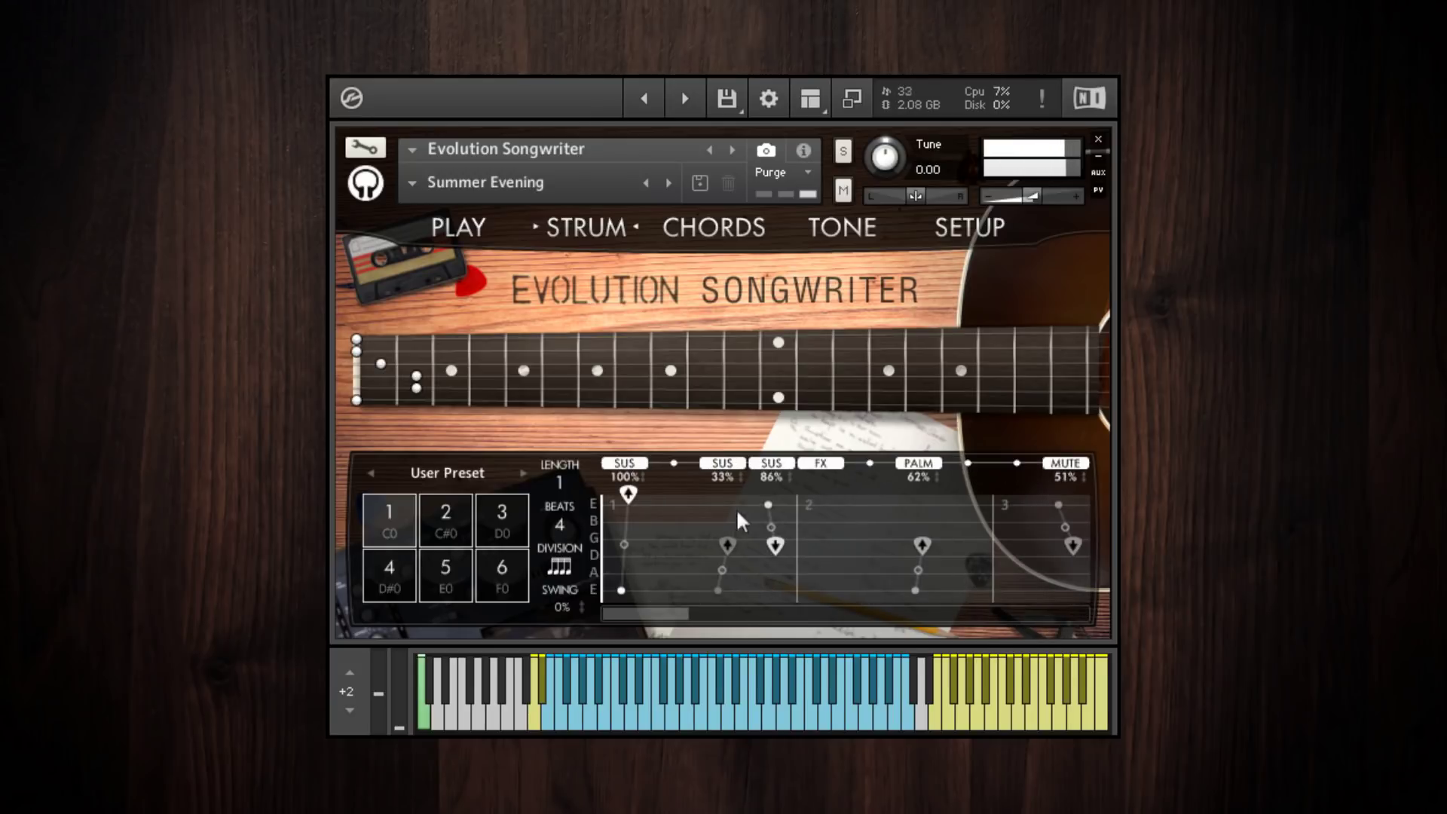
{"action": "left_click_drag", "start_coordinate": [727, 479], "coordinate": [727, 459]}
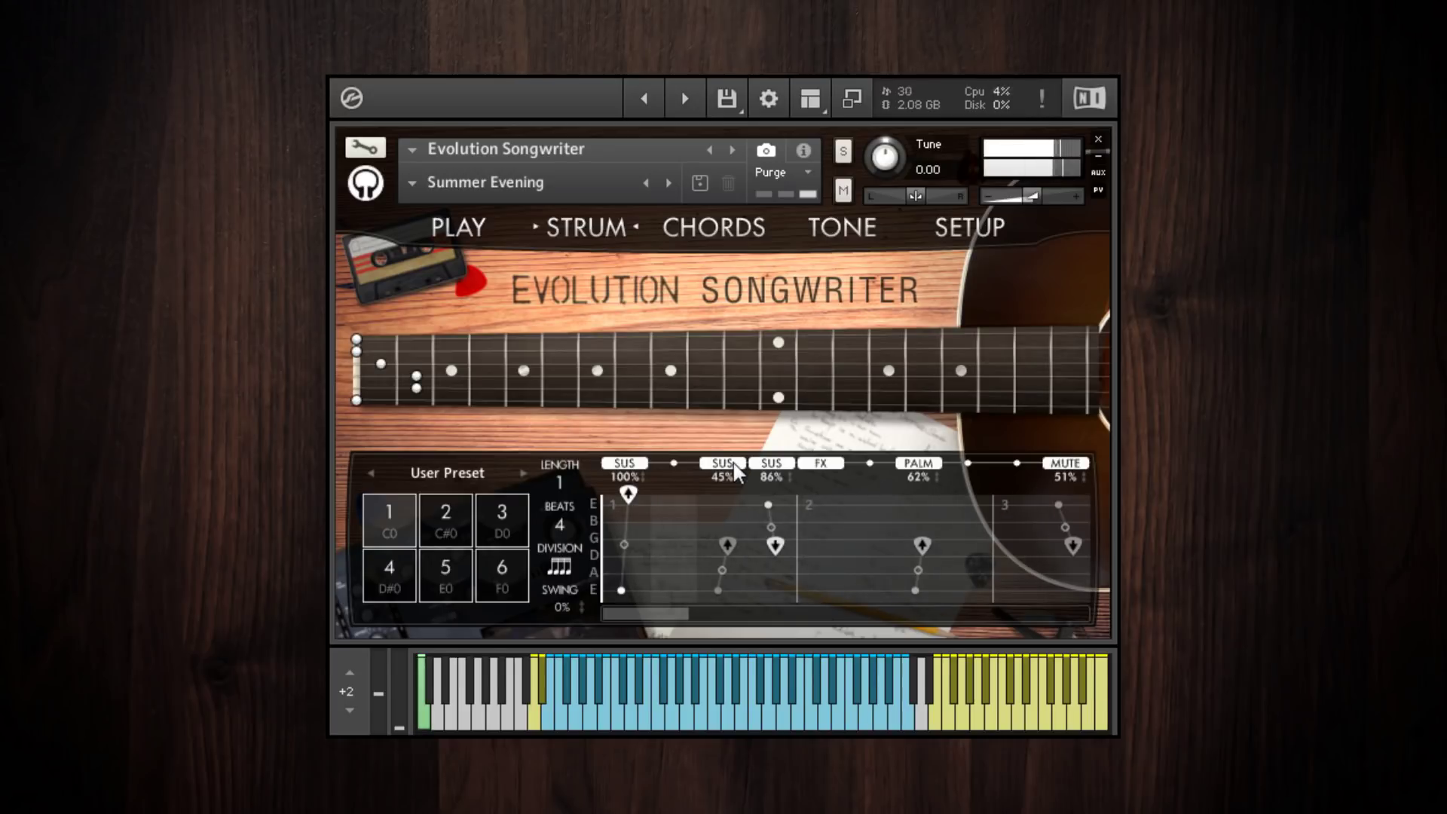
{"action": "left_click_drag", "start_coordinate": [632, 491], "coordinate": [629, 627]}
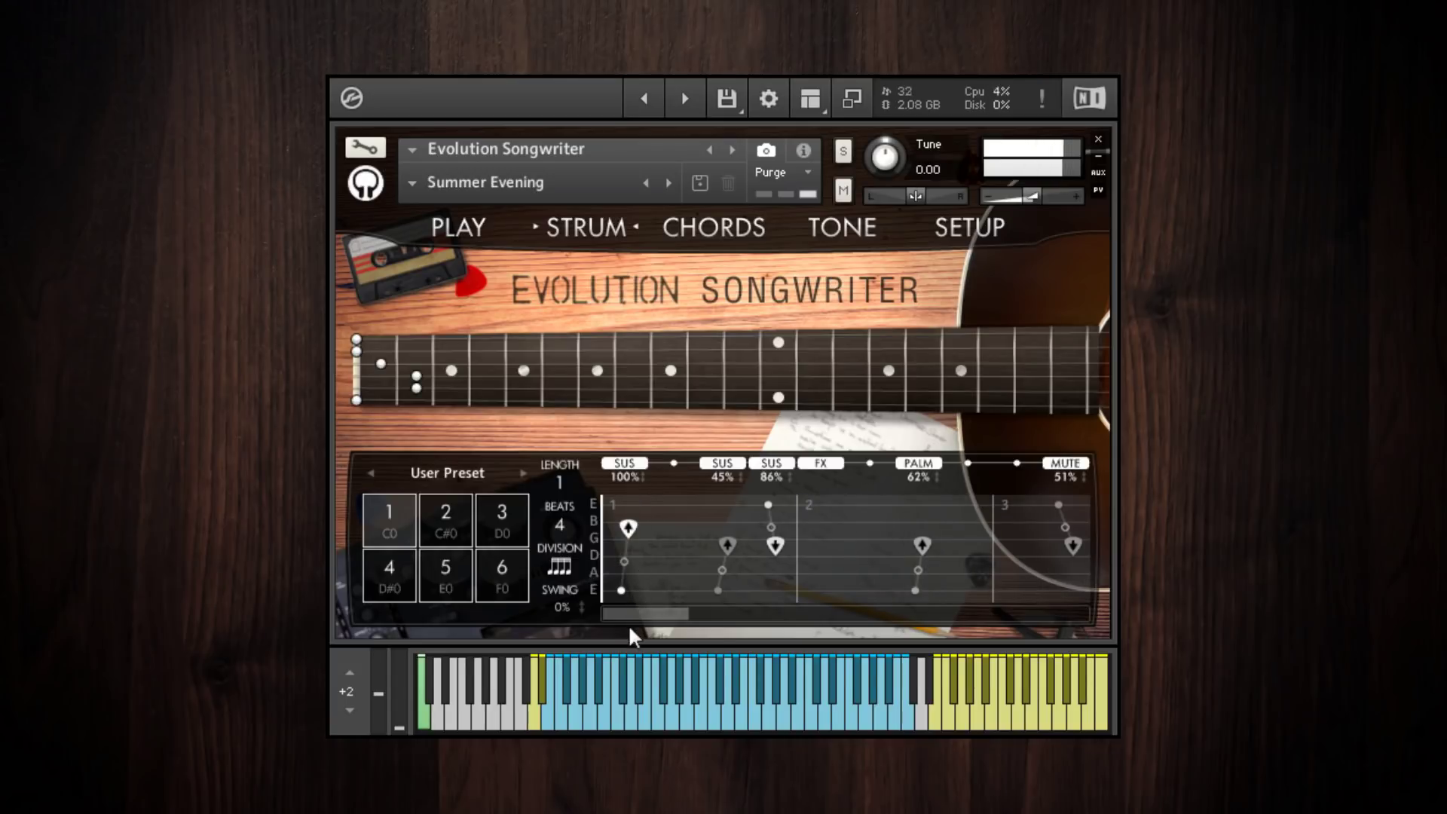